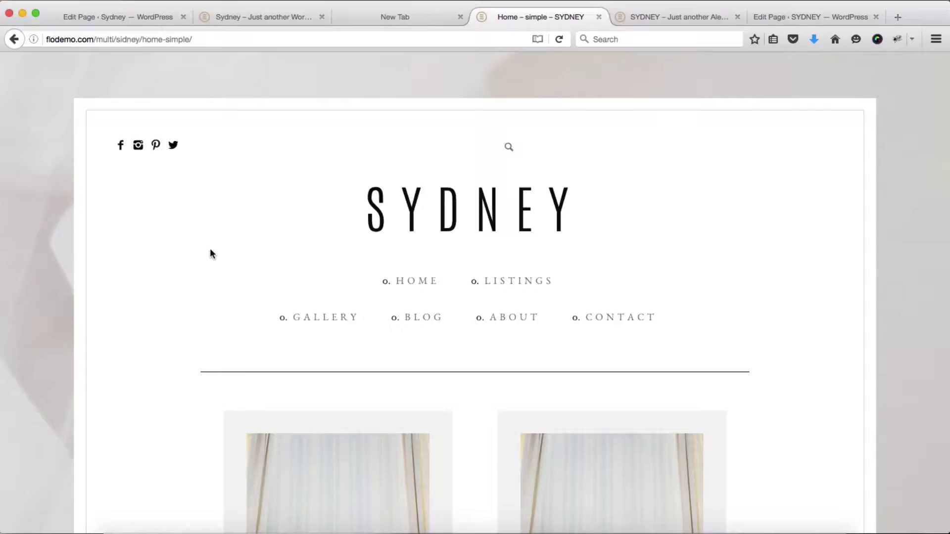
Look over the full Sydney demo home page.
key(ctrl+Tab)
scroll(354, 211, down, 5)
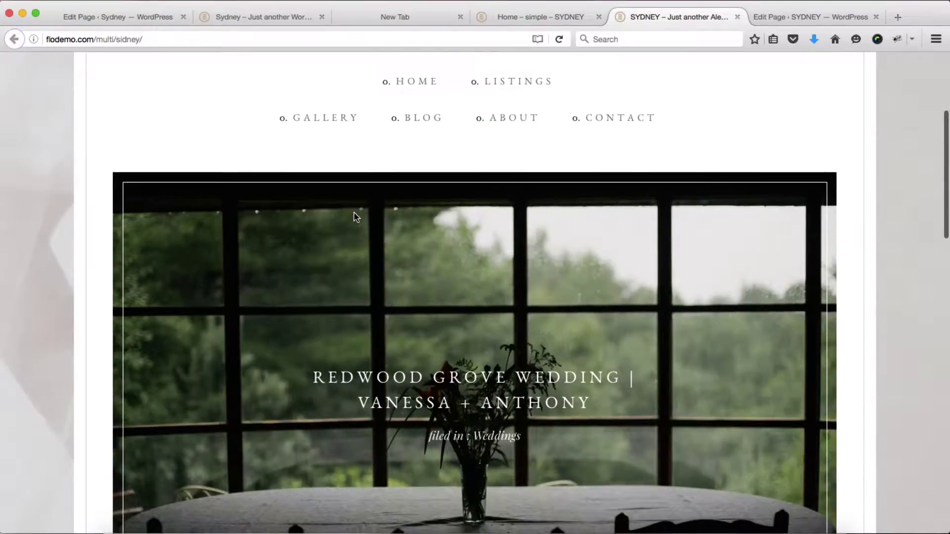
scroll(354, 214, down, 15)
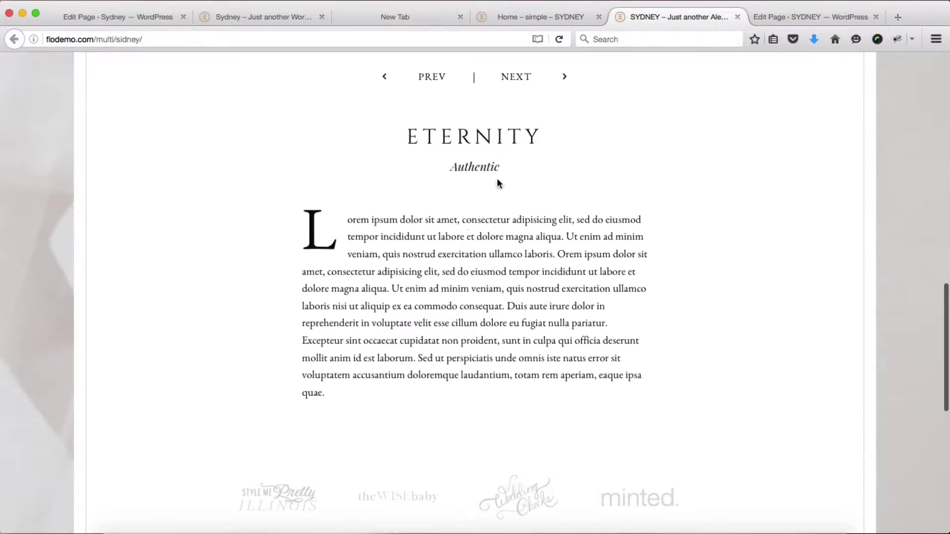
scroll(374, 271, down, 5)
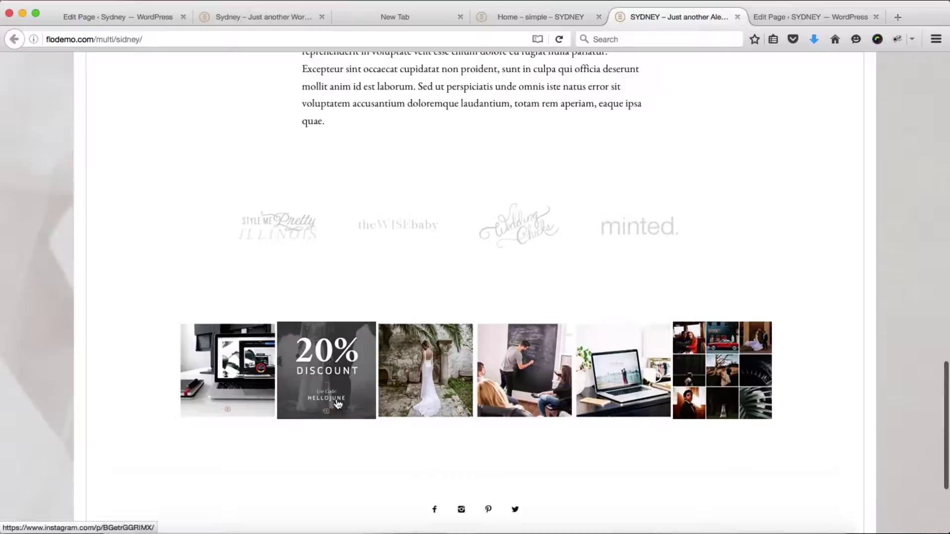
Return to the Home – simple demo and scroll through its Galleries, Journal and Eternity sections.
key(ctrl+shift+Tab)
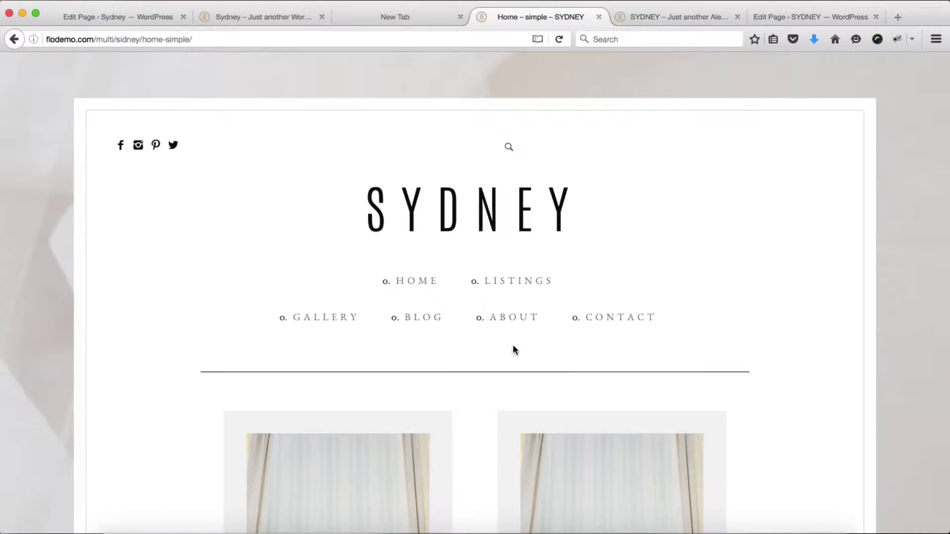
scroll(513, 349, down, 5)
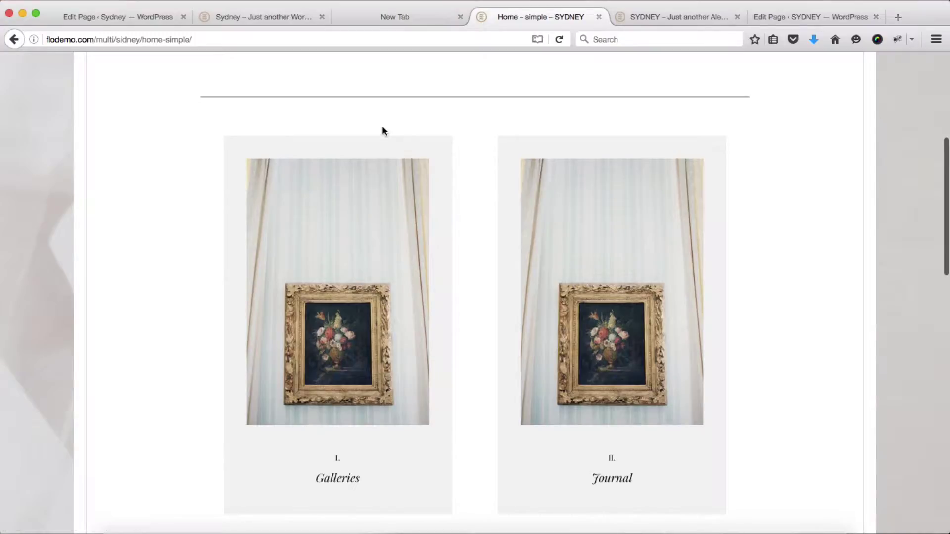
scroll(382, 130, down, 14)
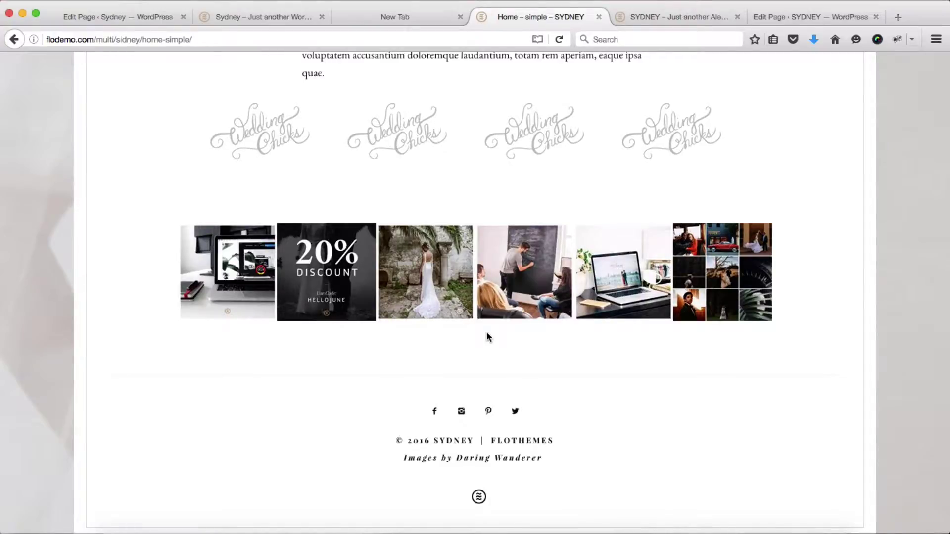
scroll(487, 337, up, 10)
scroll(487, 333, down, 4)
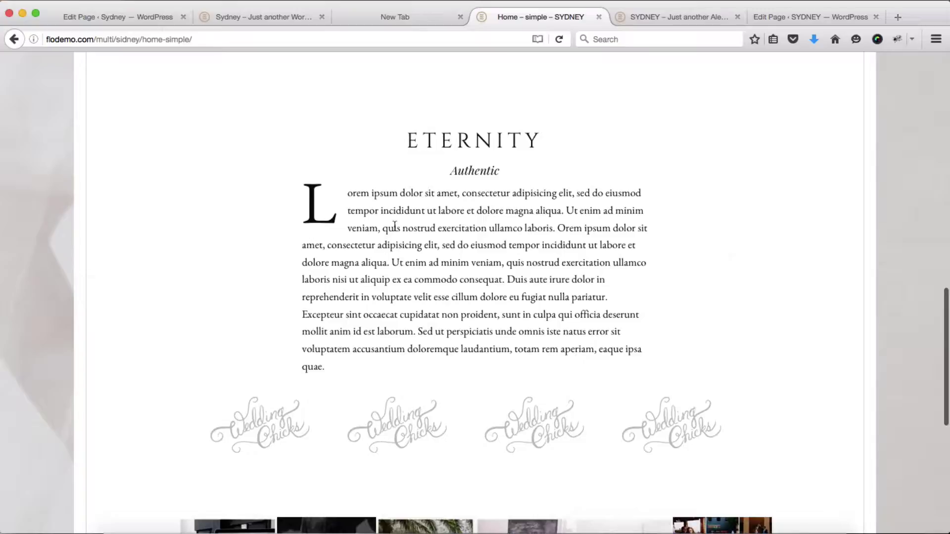
scroll(394, 227, up, 10)
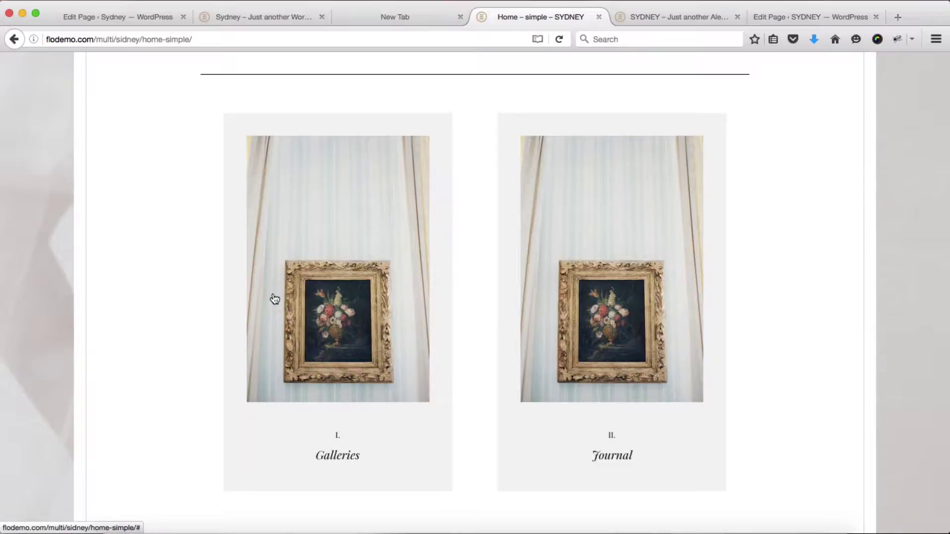
scroll(275, 299, up, 5)
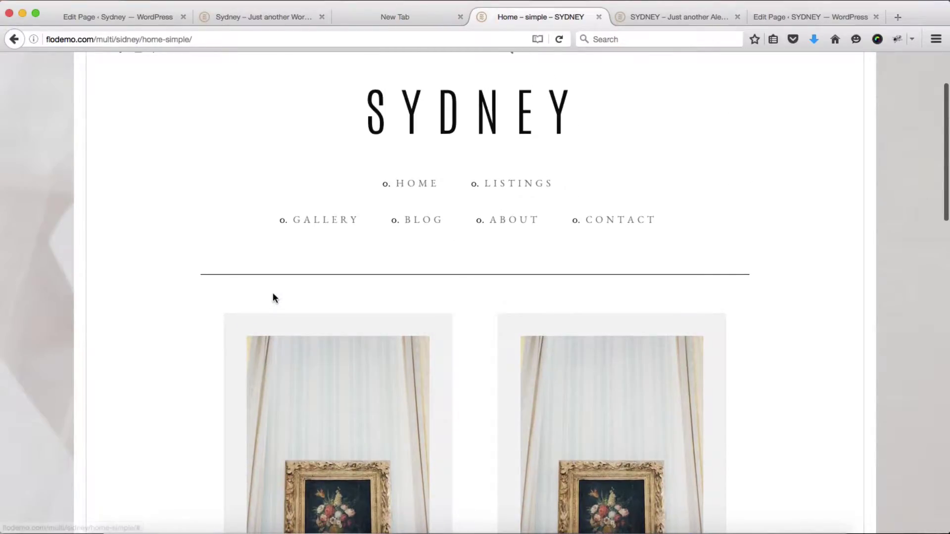
Paste the demo's Galleries, Journal and ETERNITY shortcodes into the empty Home page and update it.
key(ctrl+Tab)
key(ctrl+Tab)
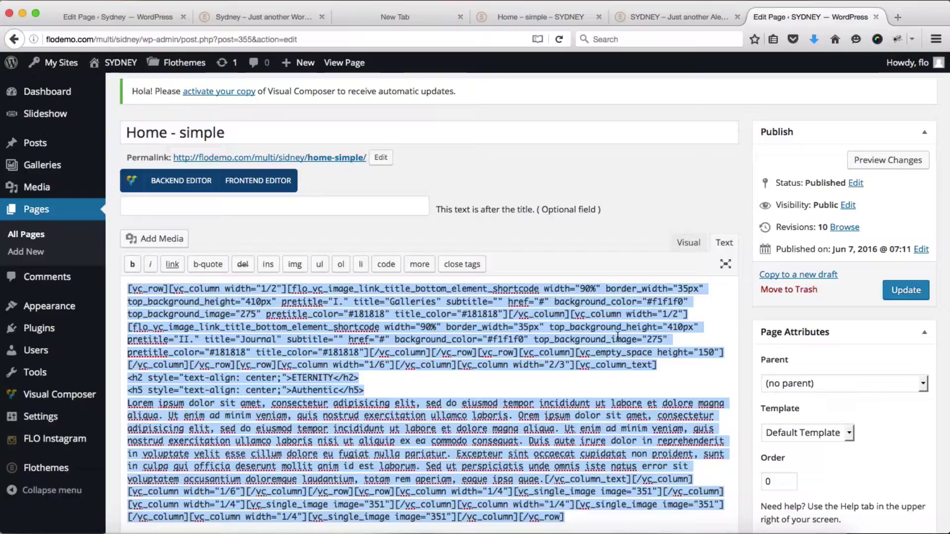
key(ctrl+Tab)
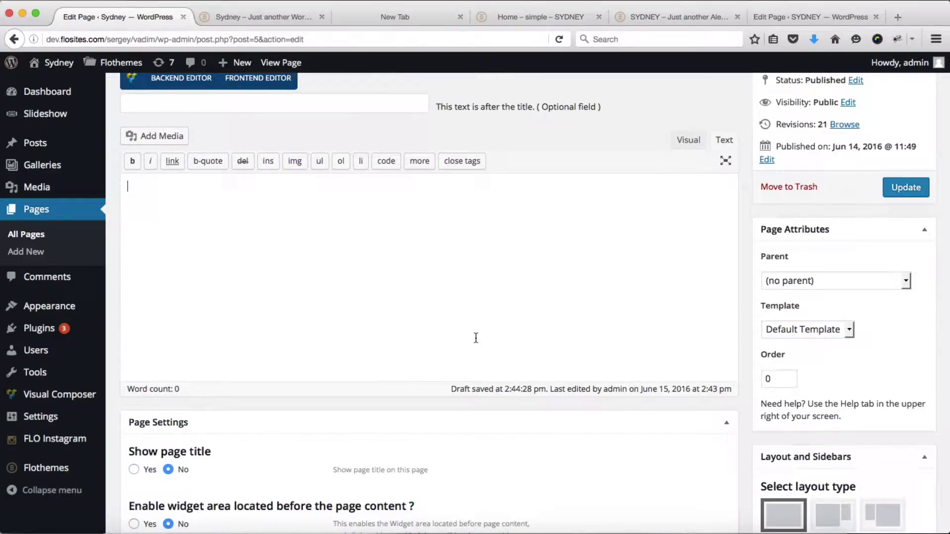
text([vc_row][vc_column width="1/2"][flo_vc_image_link_title_bottom_element_shortcode width="90%" border_width="35px" top_background_height="410px" pretitle="I." title="Galleries" subtitle="" href="#" background_color="#f1f1f0" top_background_image="275" pretitle_color="#181818" title_color="#181818"][/vc_column][vc_column width="1/2"][flo_vc_image_link_title_bottom_element_shortcode width="90%" border_width="35px" top_background_height="410px" pretitle="II." title="Journal" subtitle="" href="#" background_color="#f1f1f0" top_background_image="275" pretitle_color="#181818" title_color="#181818"][/vc_column][/vc_row][vc_row][vc_column][vc_empty_space height="150"][/vc_column][/vc_row][vc_row][vc_column width="1/6"][/vc_column][vc_column width="2/3"][vc_column_text] <h2 style="text-align: center;">ETERNITY</h2> <h5 style="text-align: center;">Authentic</h5> Lorem ipsum dolor sit amet, consectetur adipisicing elit, sed do eiusmod tempor incididunt ut labore et dolore magna aliqua. Ut enim ad minim veniam, quis nostrud exercitation ullamco laboris. Orem ipsum dolor sit amet, consectetur adipisicing elit, sed do eiusmod tempor incididunt ut labore et dolore magna aliqua. Ut enim ad minim veniam, quis nostrud exercitation ullamco laboris nisi ut aliquip ex ea commodo consequat. Duis aute irure dolor in reprehenderit in voluptate velit esse cillum dolore eu fugiat nulla pariatur. Excepteur sint occaecat cupidatat non proident, sunt in culpa qui officia deserunt mollit anim id est laborum. Sed ut perspiciatis unde omnis iste natus error sit voluptatem accusantium doloremque laudantium, totam rem aperiam, eaque ipsa quae.[/vc_column_text][/vc_column][vc_column width="1/6"][/vc_column][/vc_row][vc_row][vc_column width="1/4"][vc_single_image image="351"][/vc_column][vc_column width="1/4"][vc_single_image image="351"][/vc_column][vc_column width="1/4"][vc_single_image image="351"][/vc_column][vc_column width="1/4"][vc_single_image image="351"][/vc_column][/vc_row])
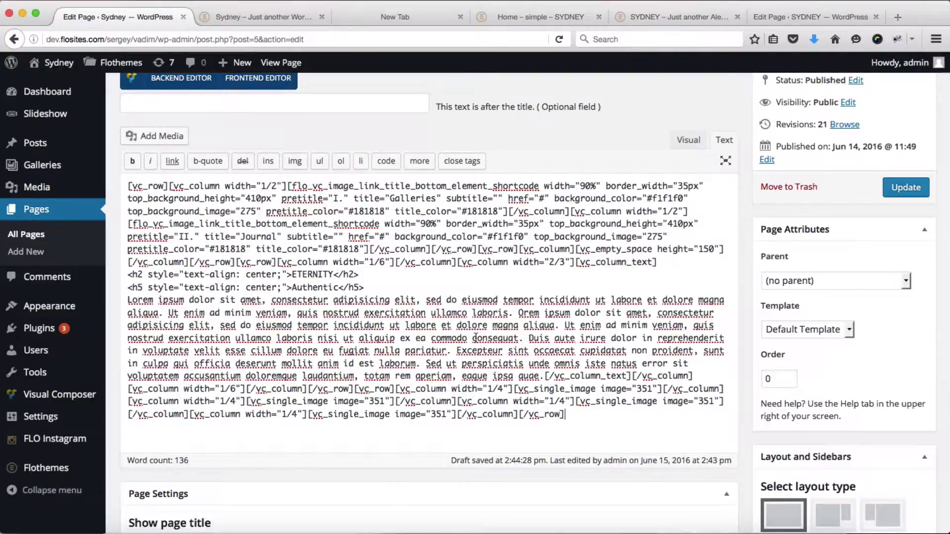
scroll(475, 337, up, 5)
click(902, 337)
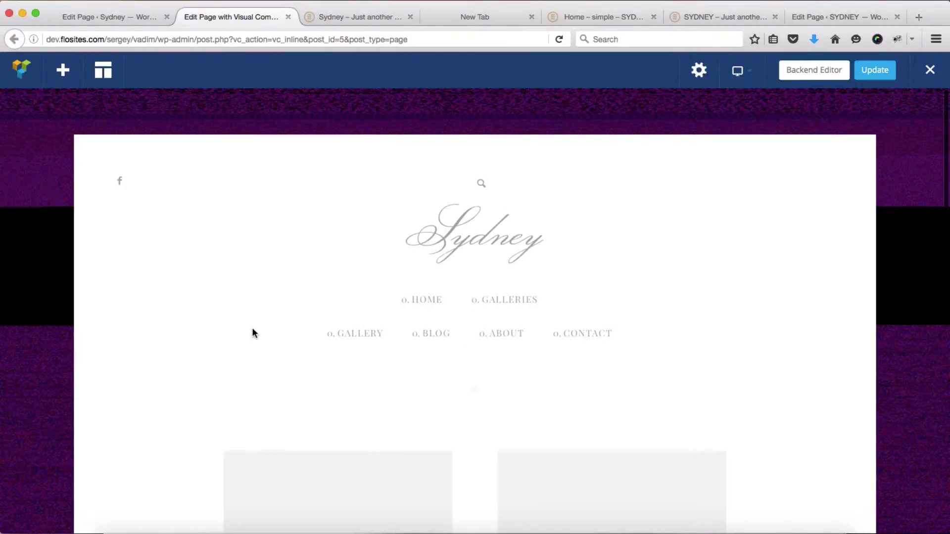
Scroll the Visual Composer page down to the Galleries and Journal row, then back up.
scroll(455, 320, down, 3)
scroll(456, 317, down, 2)
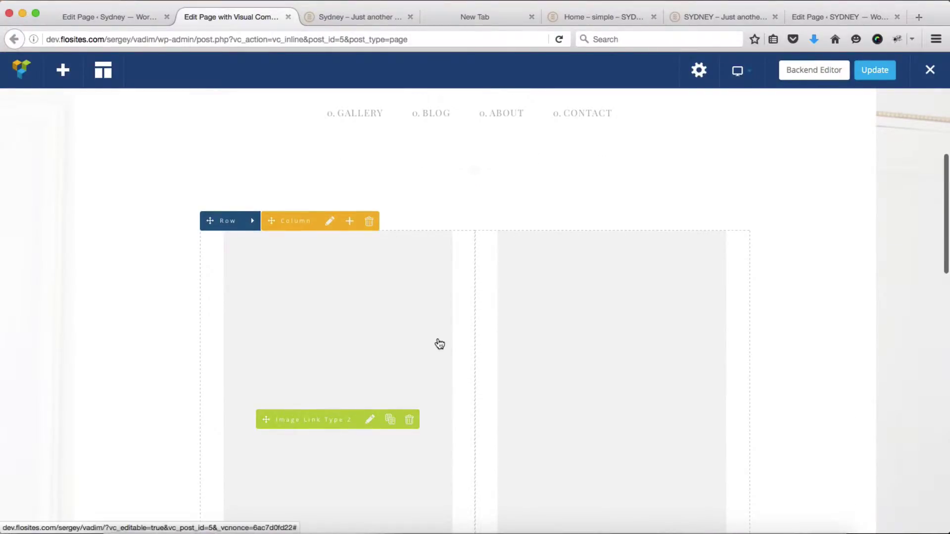
scroll(439, 344, down, 2)
scroll(440, 344, down, 10)
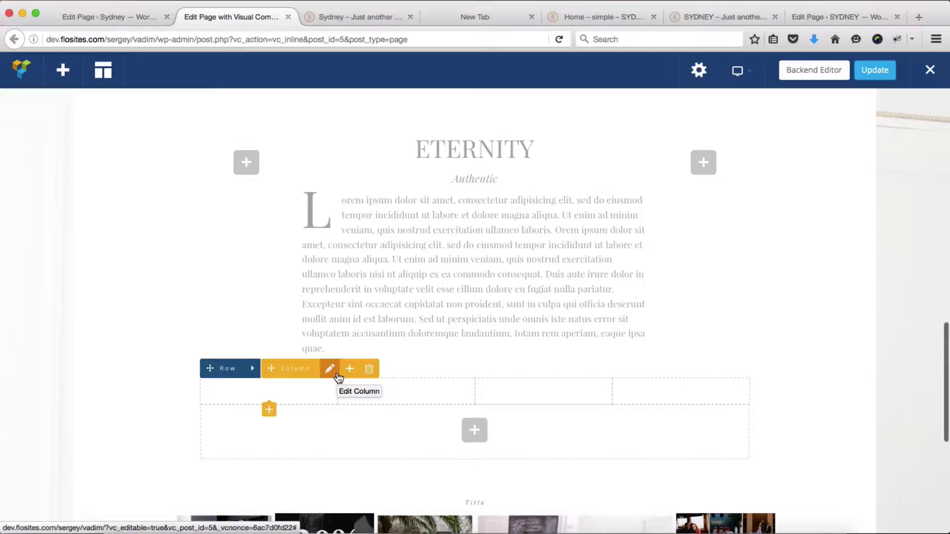
scroll(445, 300, up, 6)
scroll(459, 299, up, 3)
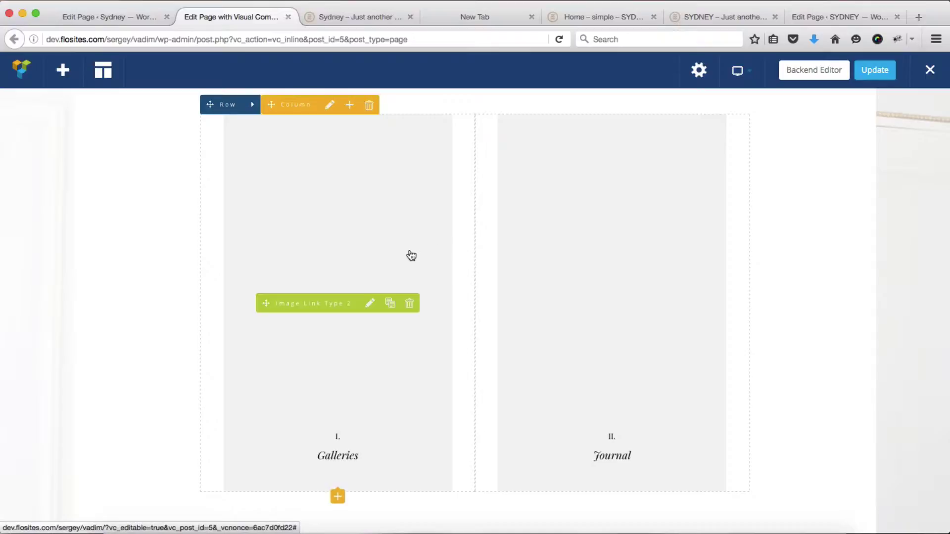
Set the framed flower painting as the Galleries block's top background image and save.
click(371, 303)
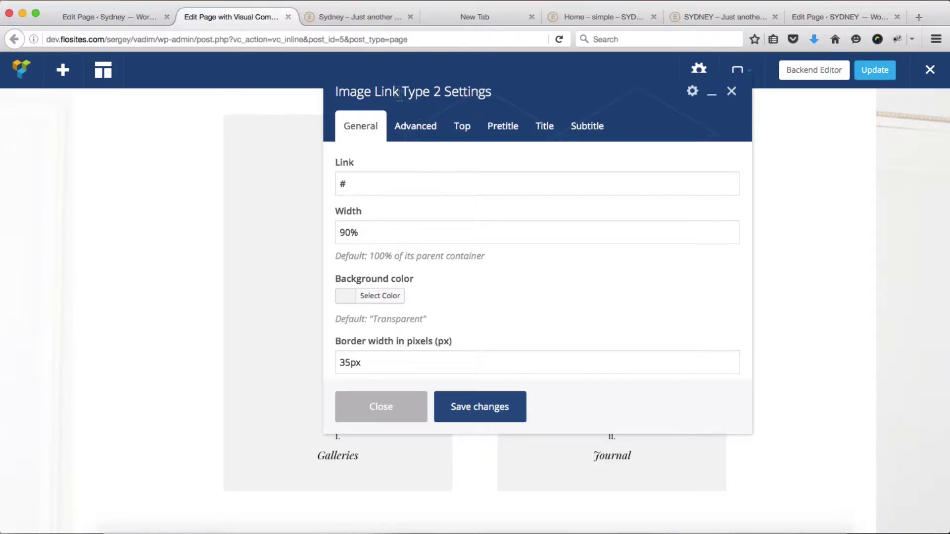
click(468, 131)
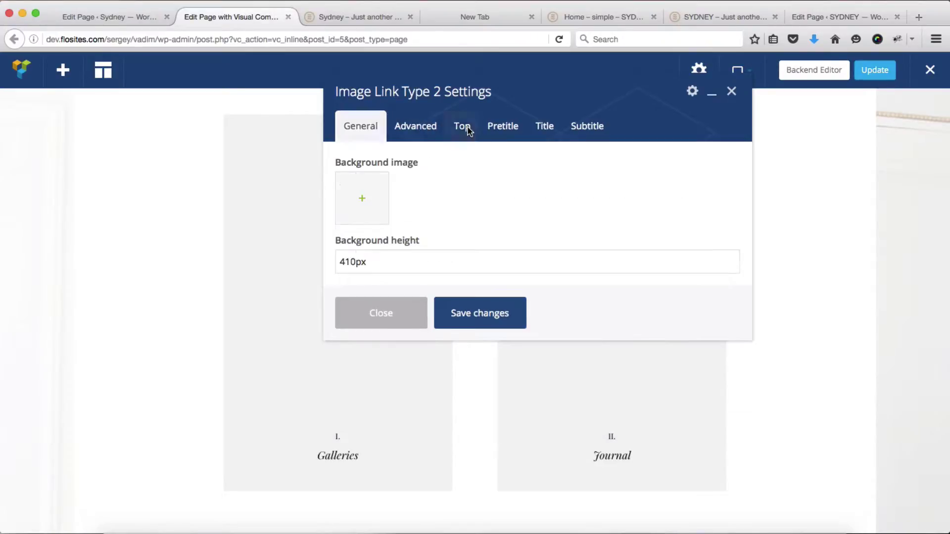
click(365, 211)
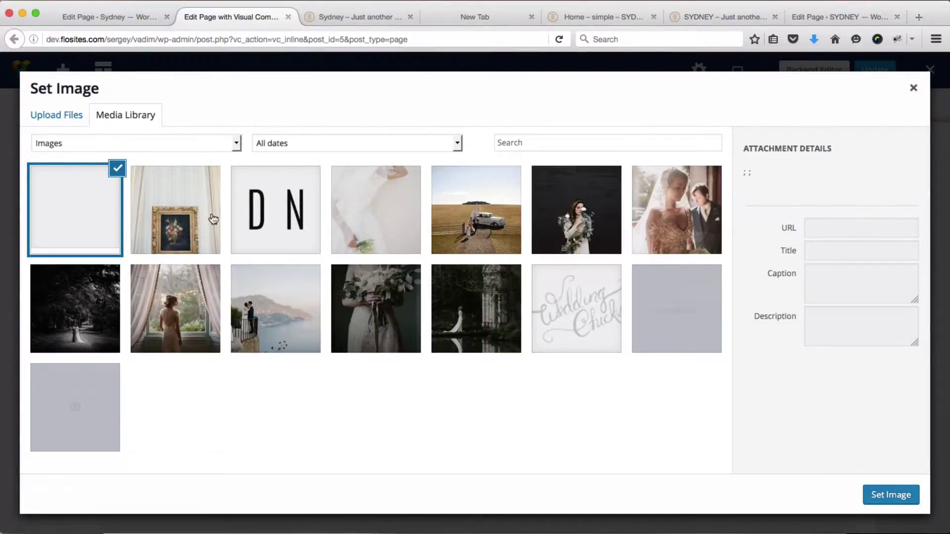
click(187, 211)
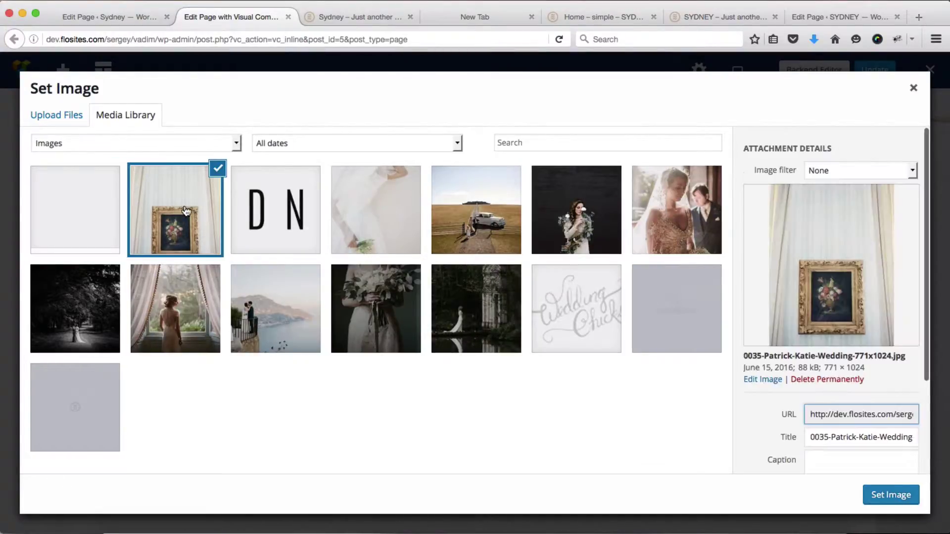
click(893, 492)
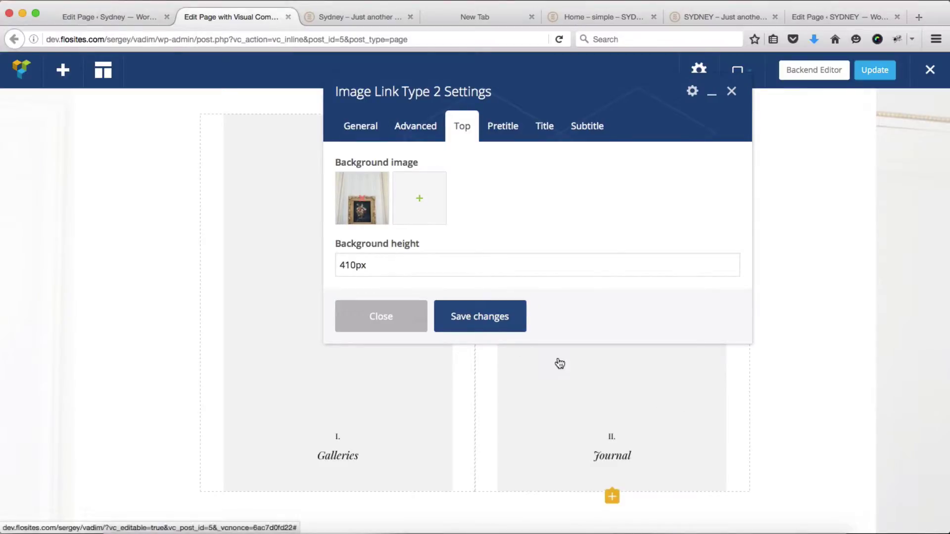
click(470, 324)
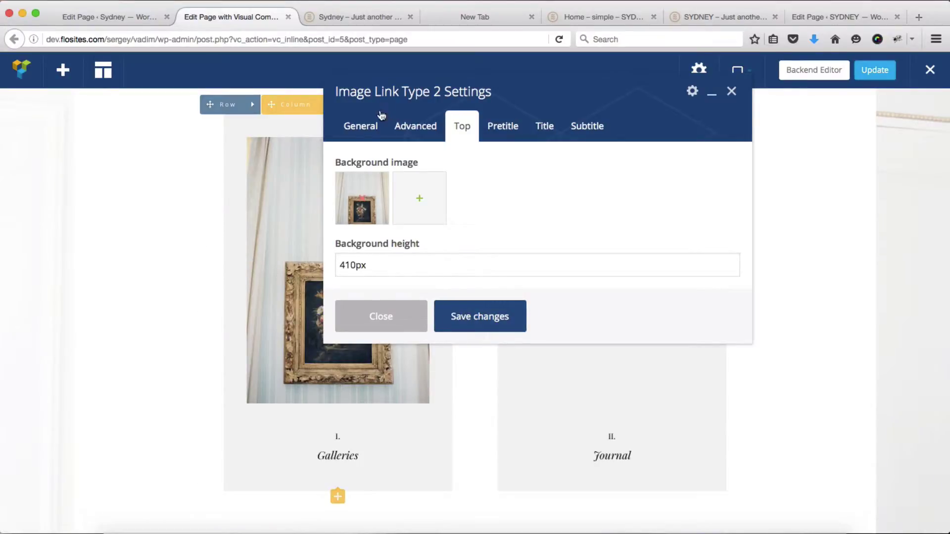
Replace the Galleries block's # link with the flothemes.com address.
click(363, 126)
double_click(371, 182)
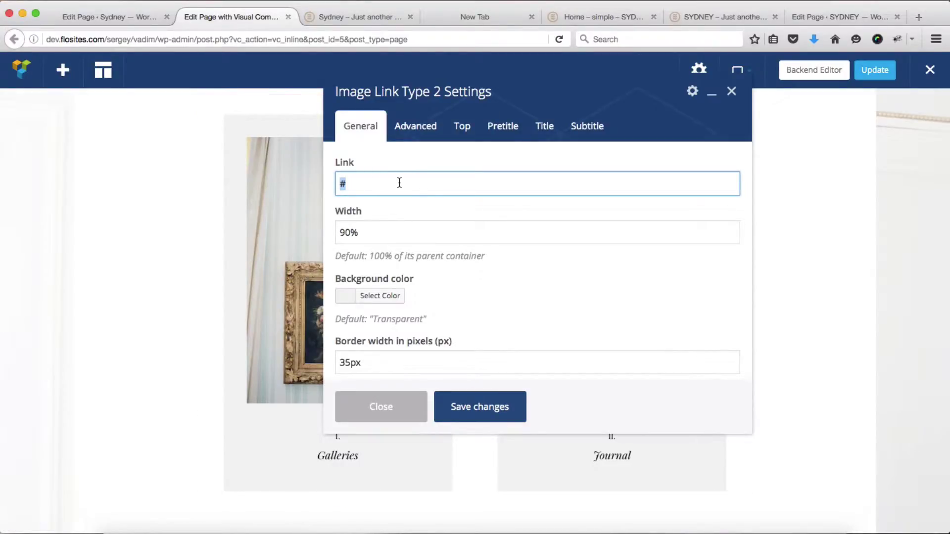
key(ctrl+t)
text(flothemes.com/)
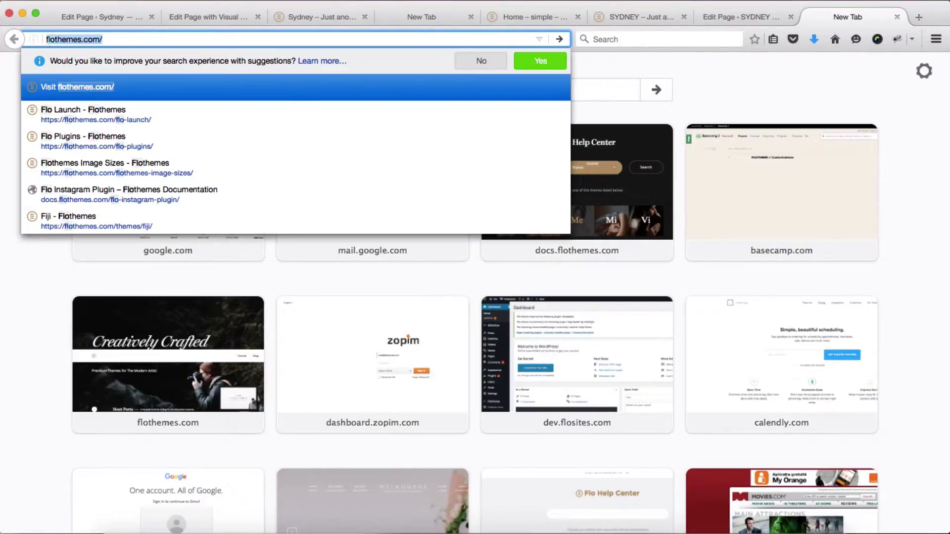
key(ctrl+c)
key(ctrl+w)
key(ctrl+v)
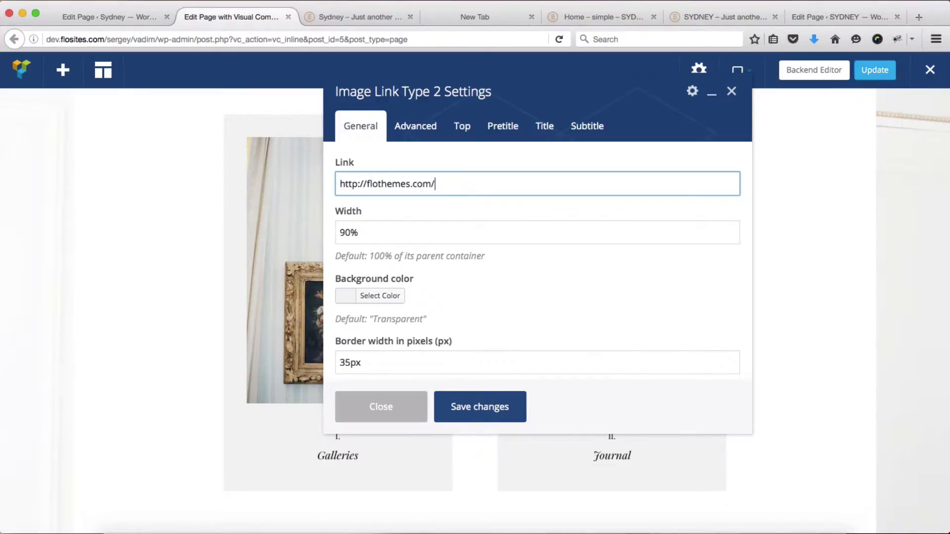
Change the block's width from 90% to 100% and save it with the new link.
click(391, 239)
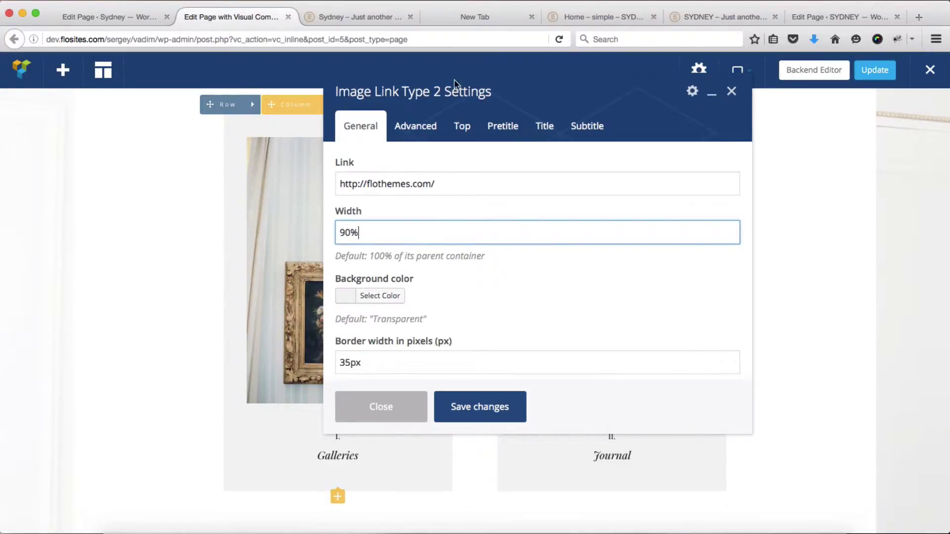
drag(439, 85, 623, 84)
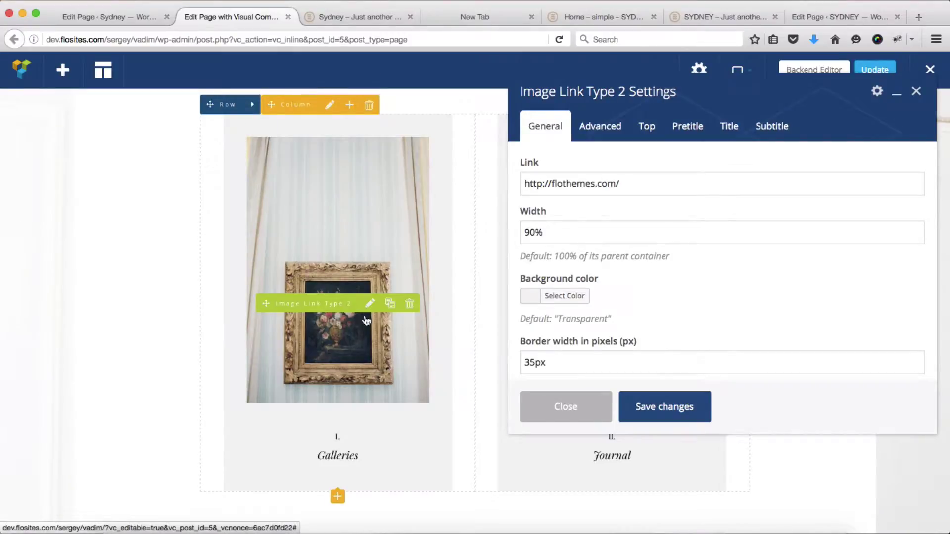
click(530, 232)
key(BackSpace)
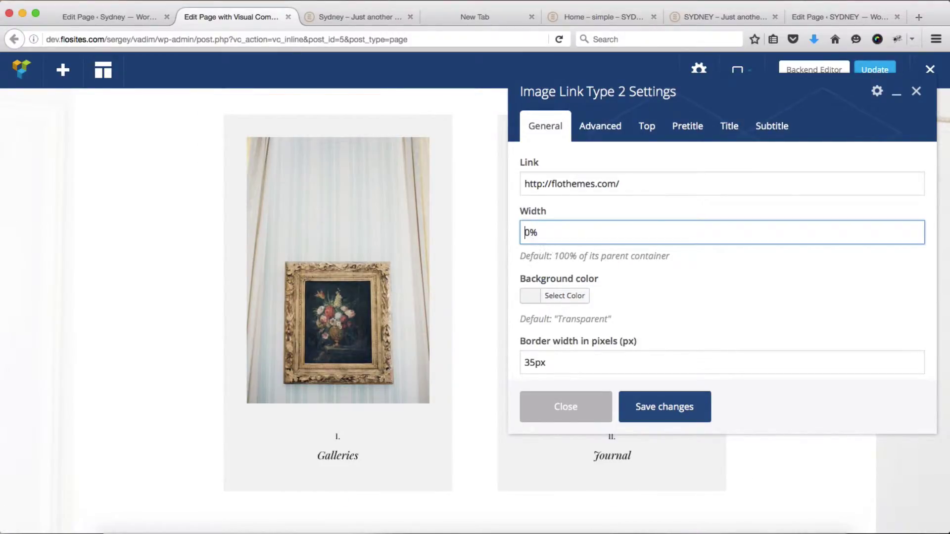
text(10)
click(687, 412)
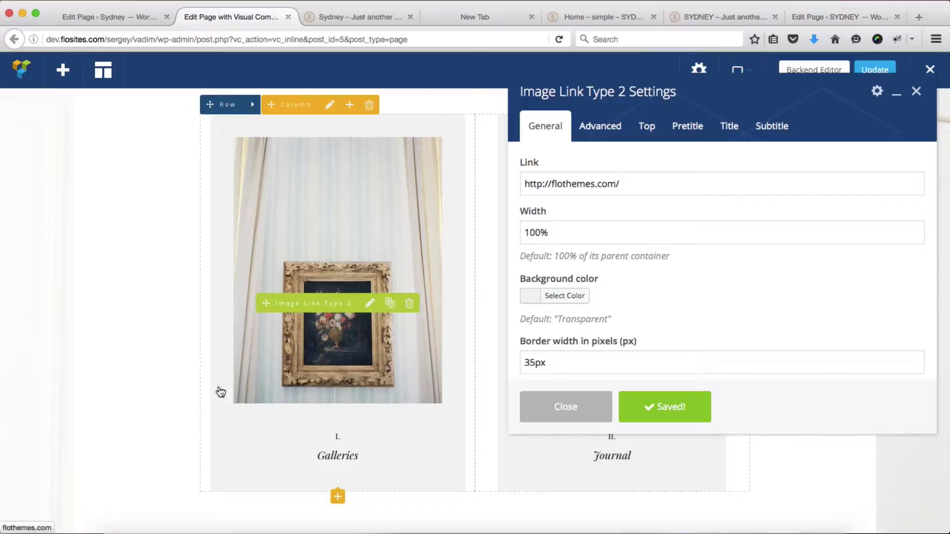
Save the width at 70%, then clear the width value again for a new number.
click(534, 232)
key(BackSpace)
key(BackSpace)
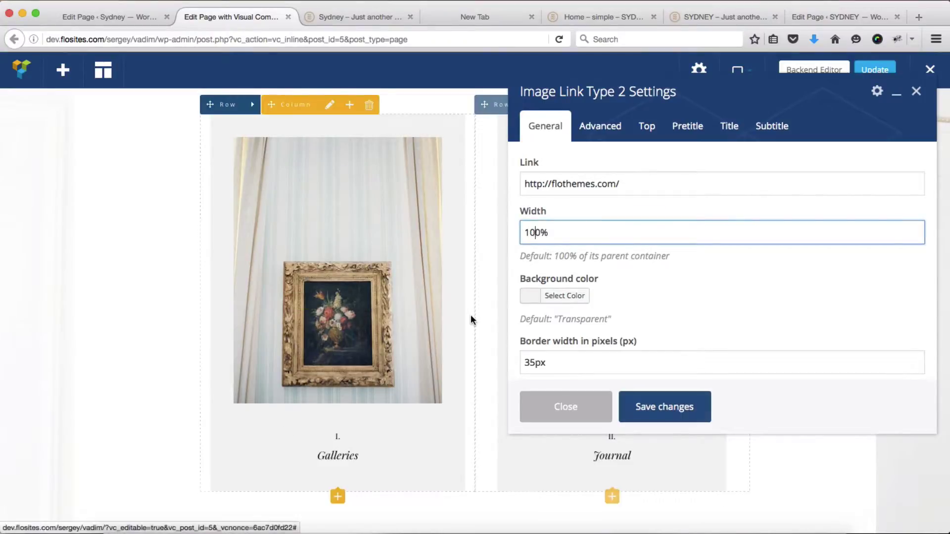
text(7)
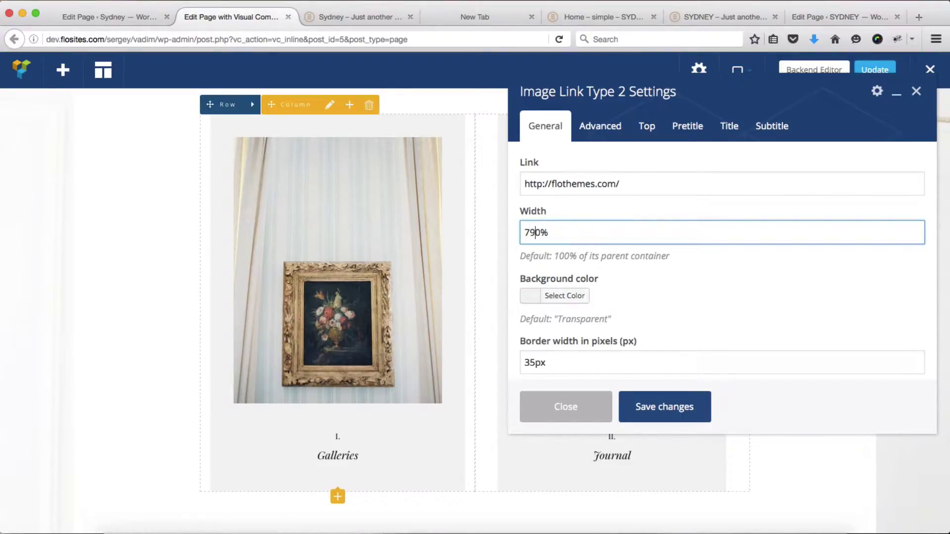
click(649, 410)
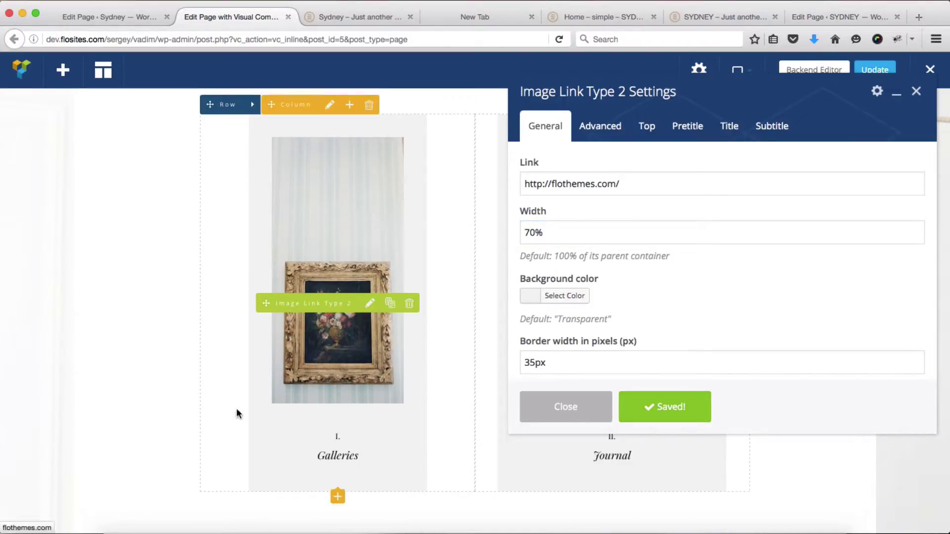
click(529, 233)
key(BackSpace)
Set the width to 90% and the background colour to grey #848484, then save.
text(90)
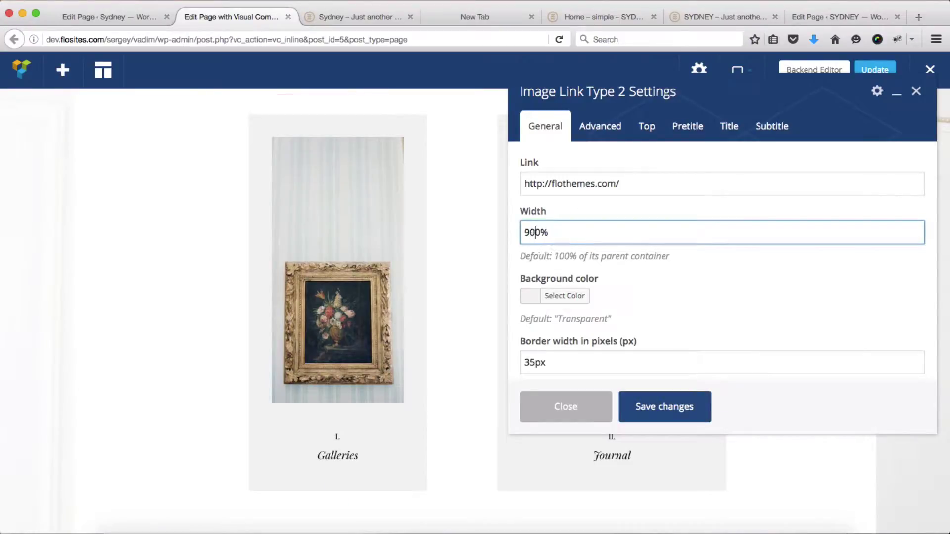
scroll(638, 261, down, 1)
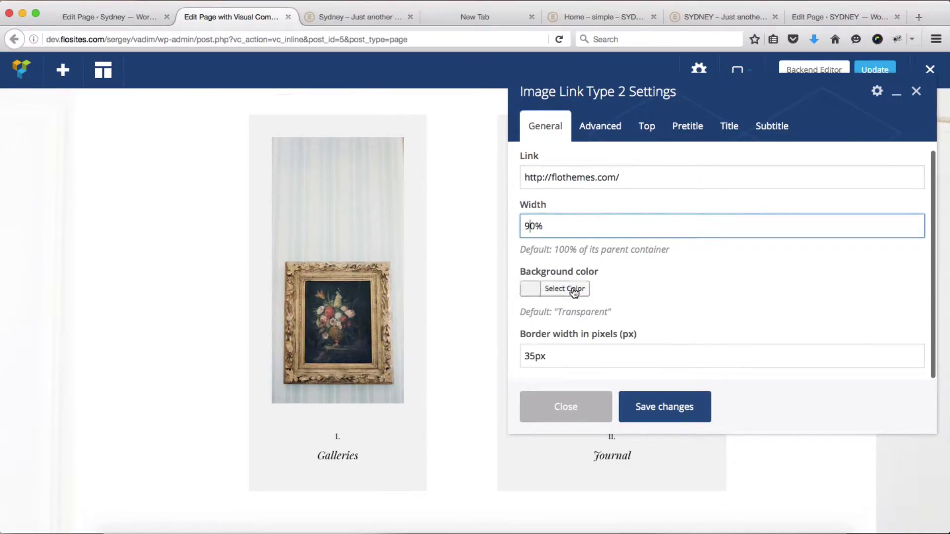
click(564, 288)
scroll(722, 286, down, 3)
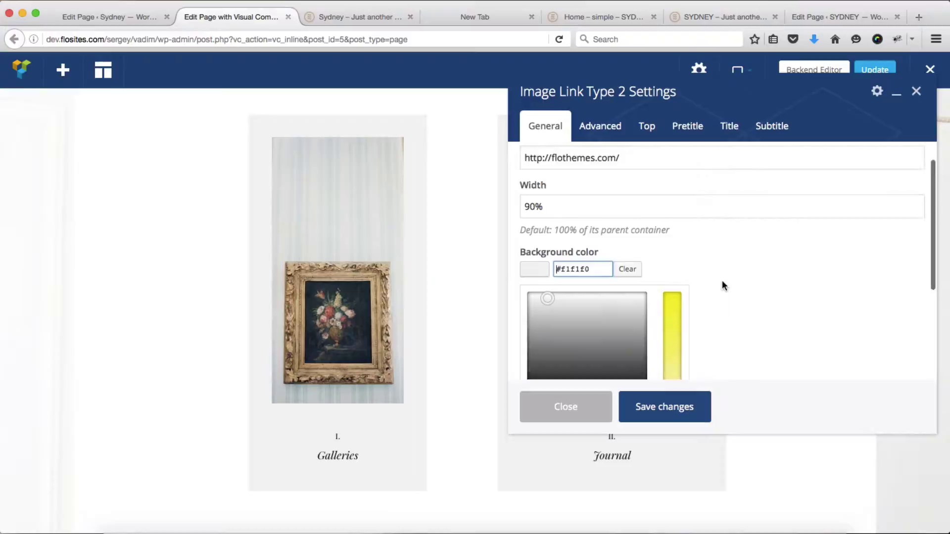
click(579, 299)
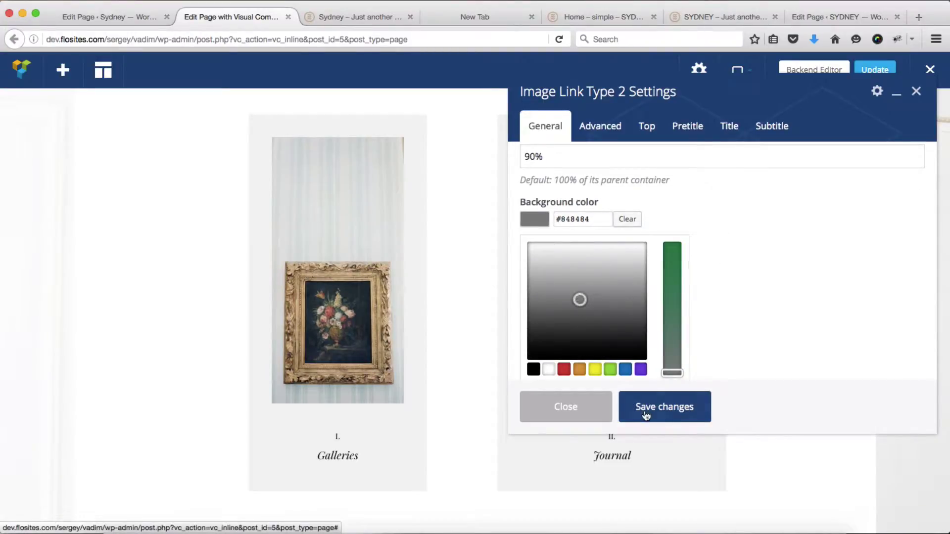
click(682, 413)
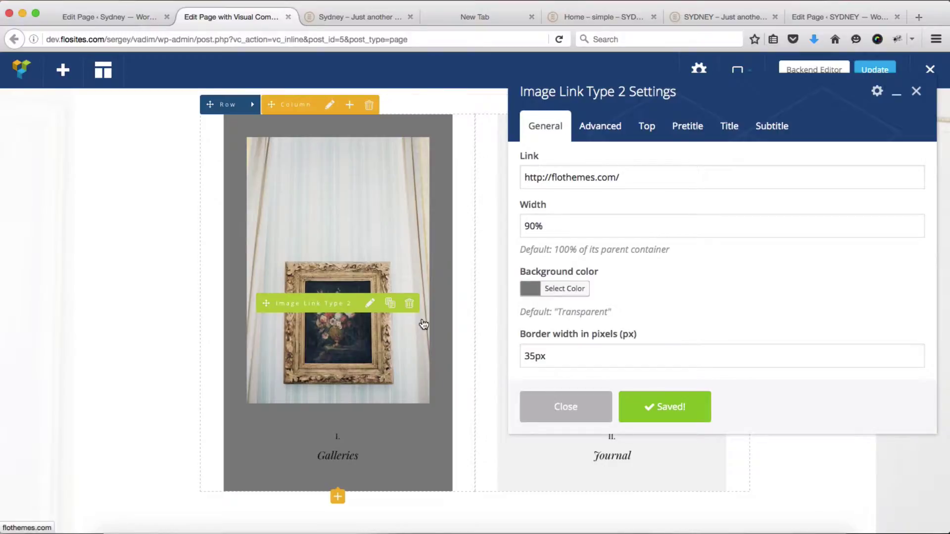
Set the border width to 55px and save, then reduce it to 15px and save.
click(547, 361)
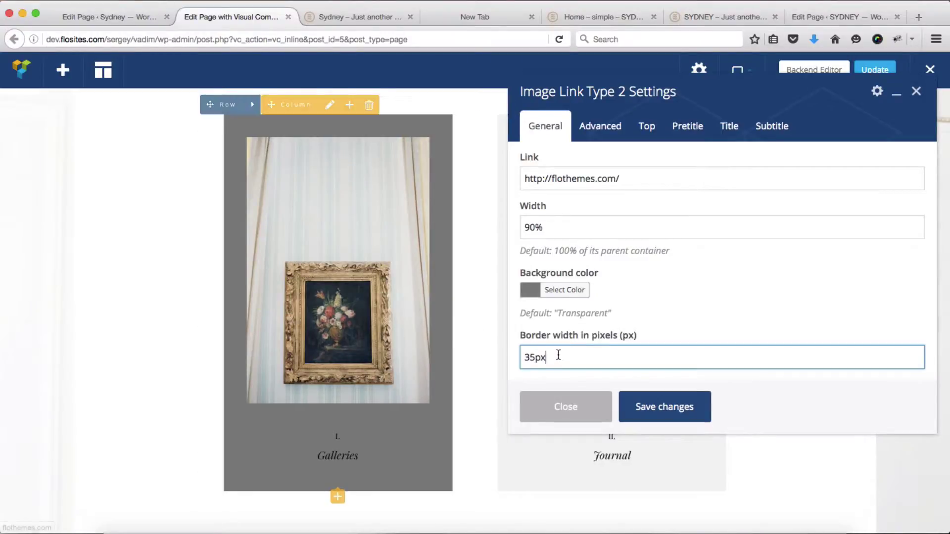
click(530, 357)
key(BackSpace)
text(5)
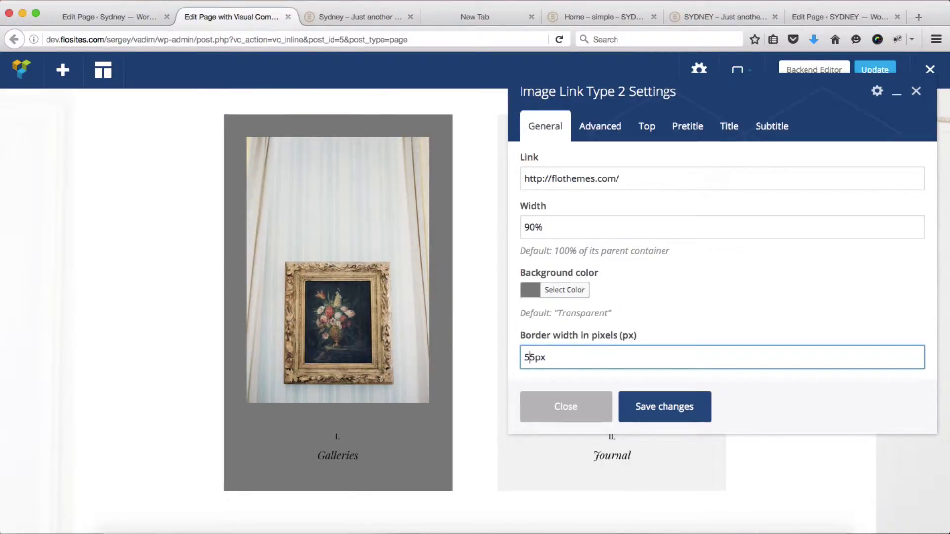
click(675, 410)
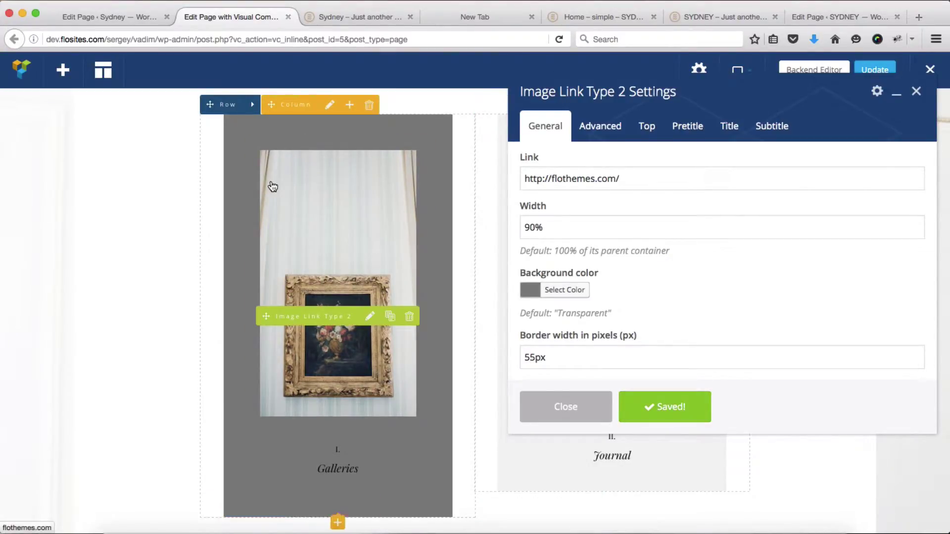
click(531, 358)
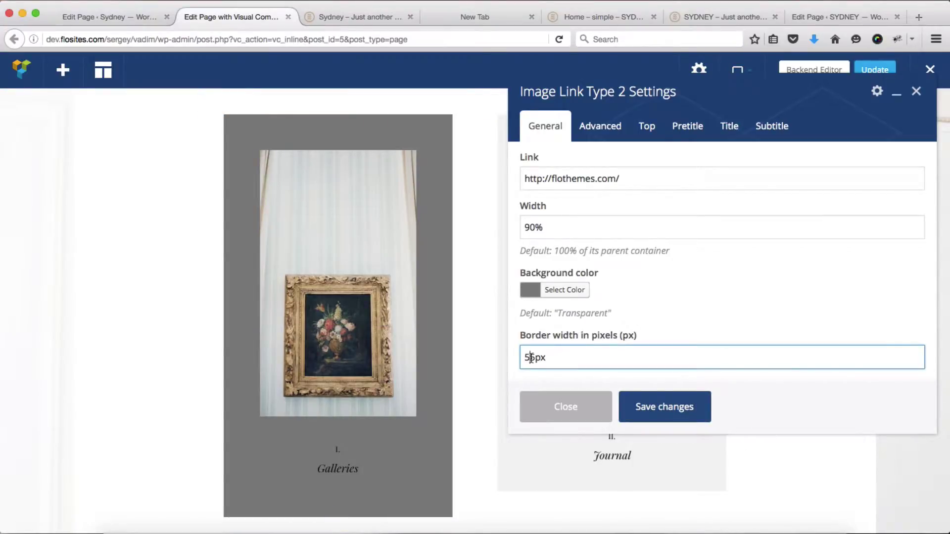
key(BackSpace)
text(1)
click(630, 407)
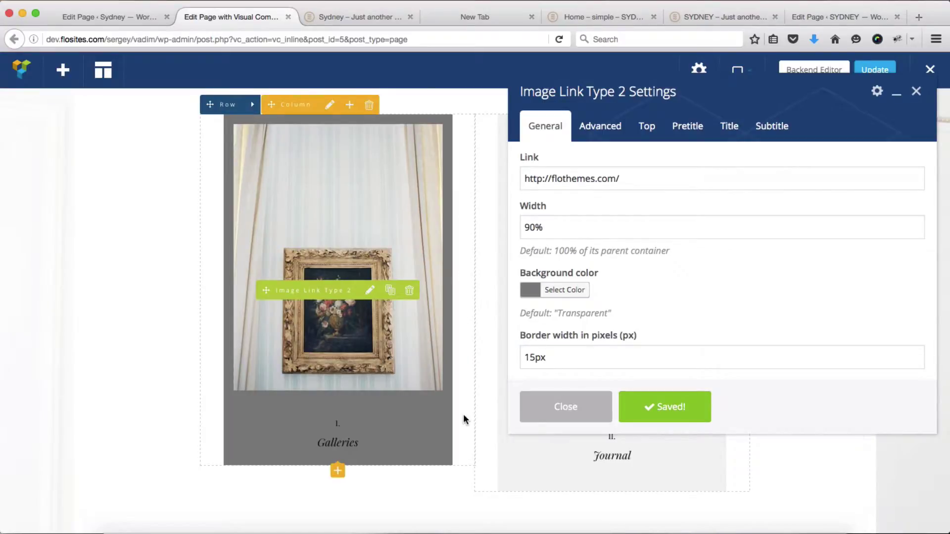
click(598, 129)
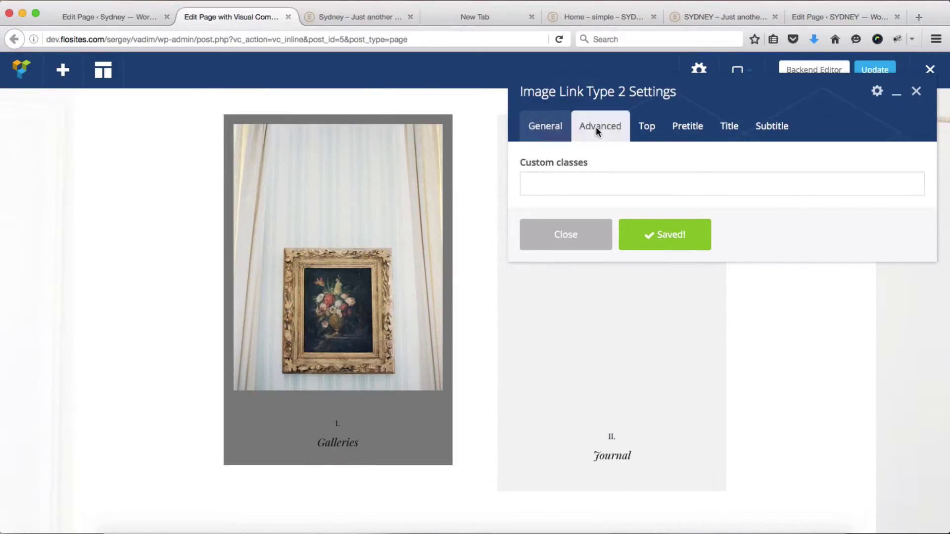
Raise the Galleries background height from 410px to 610px and save.
click(572, 178)
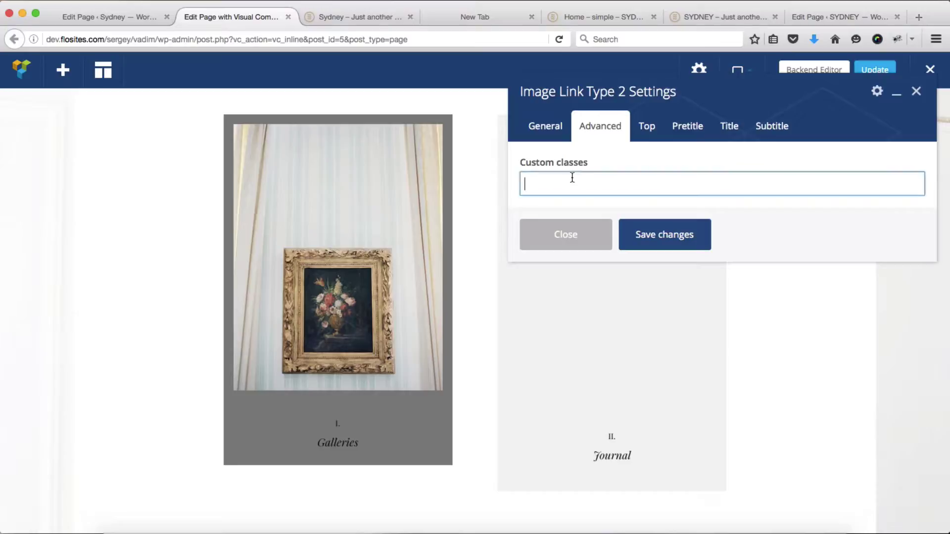
click(660, 133)
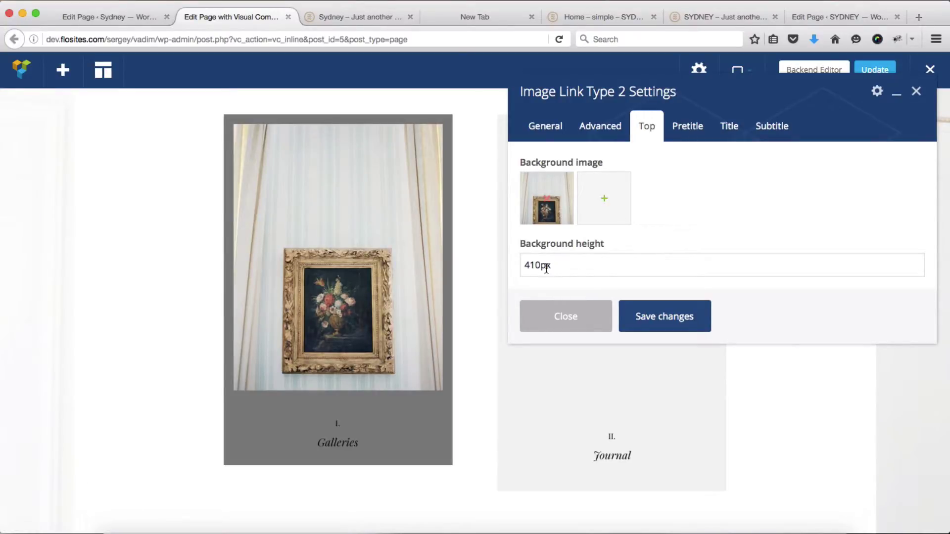
click(528, 265)
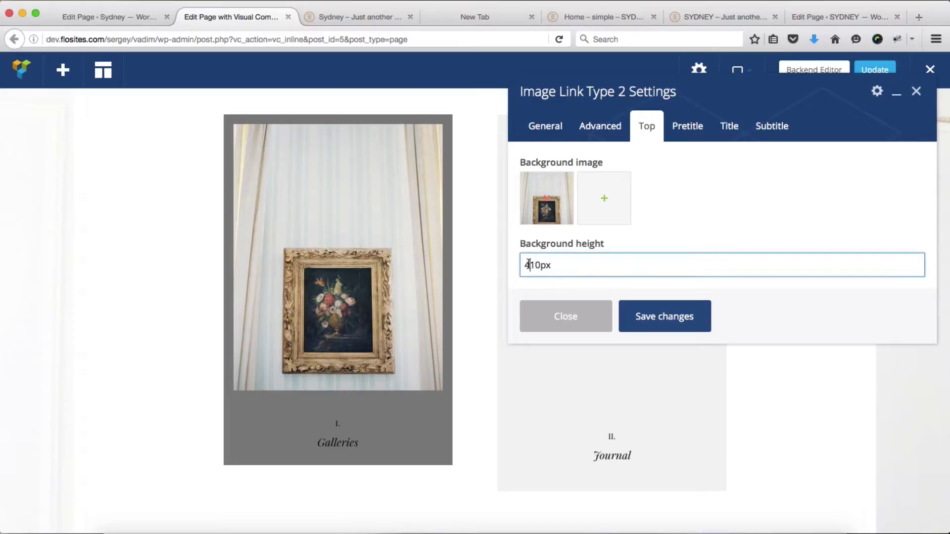
key(BackSpace)
text(6)
click(686, 329)
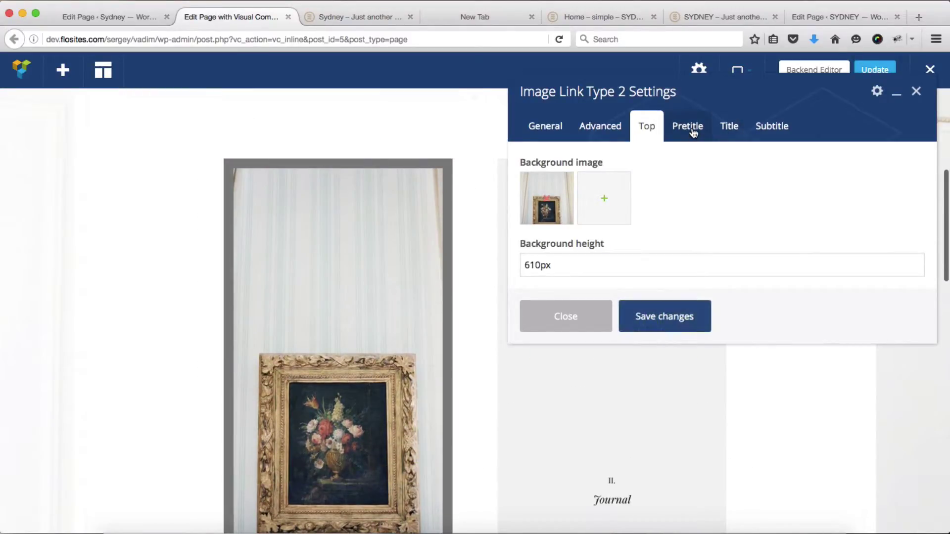
Review the pretitle and title settings, keeping the pretitle size at H6.
click(693, 130)
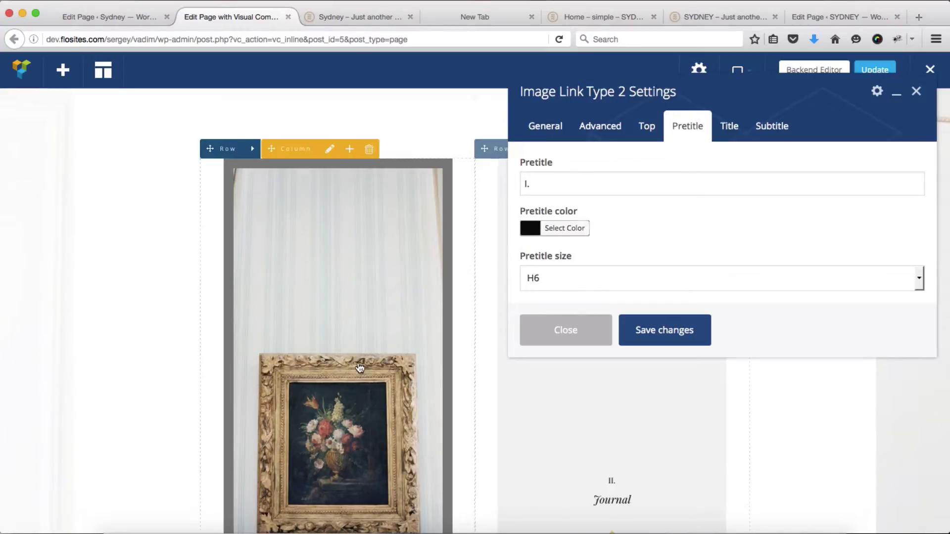
scroll(361, 367, down, 5)
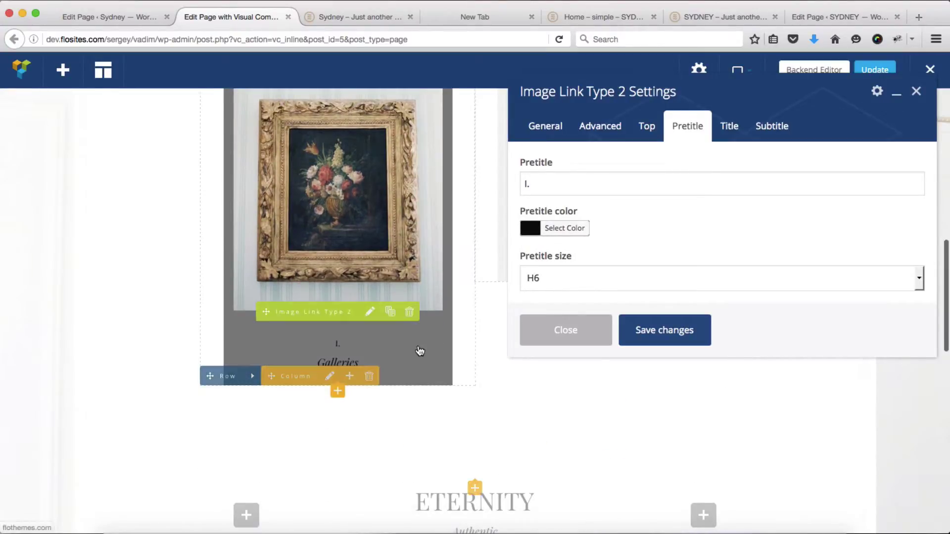
click(527, 183)
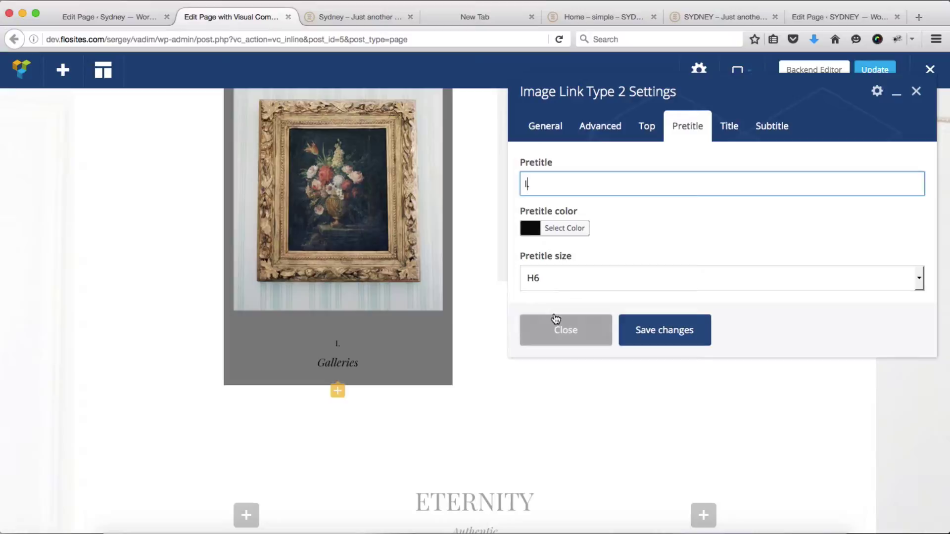
click(573, 275)
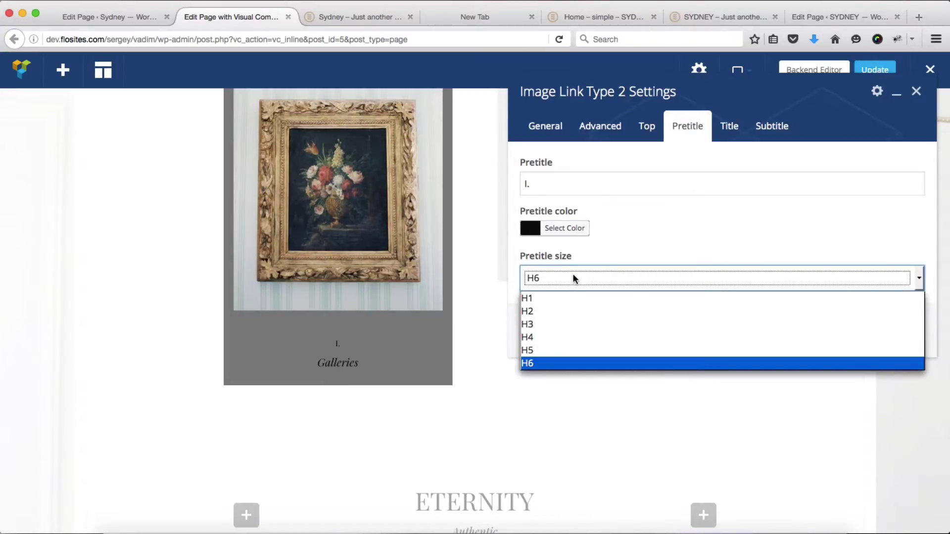
click(635, 246)
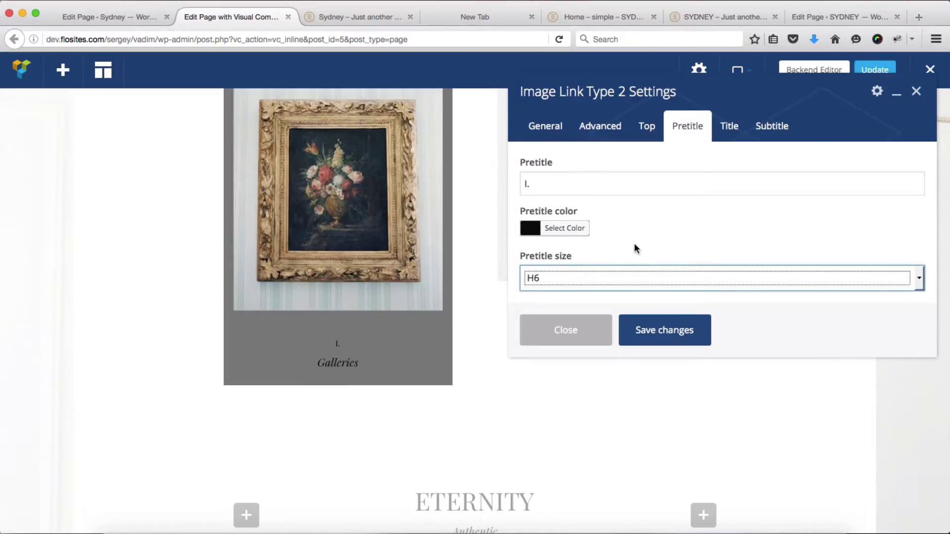
click(729, 128)
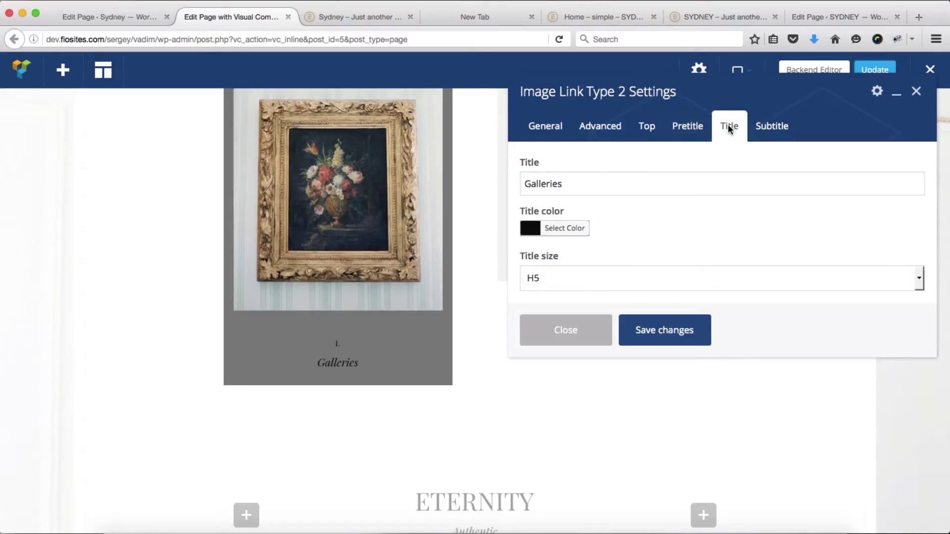
click(573, 186)
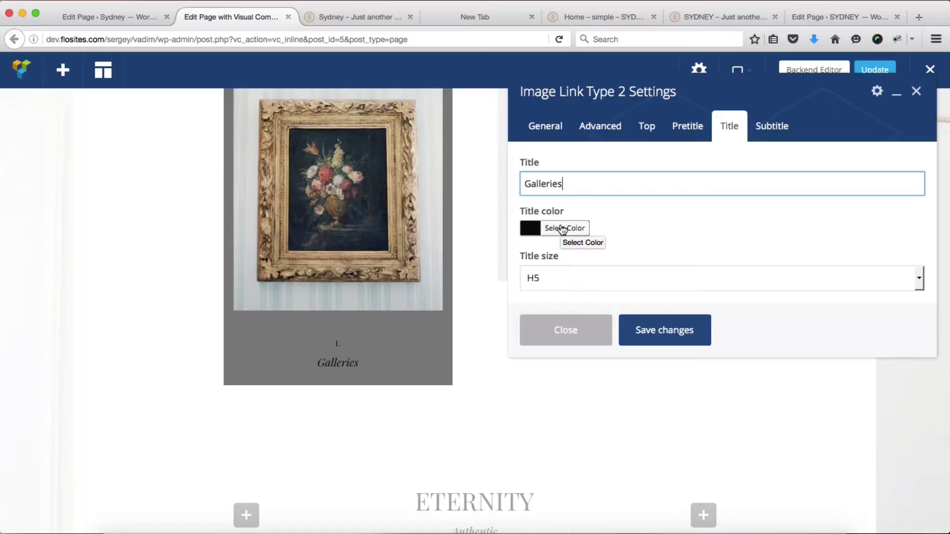
Add the subtitle text 'Subtitle' in black, save, and close the settings.
click(774, 130)
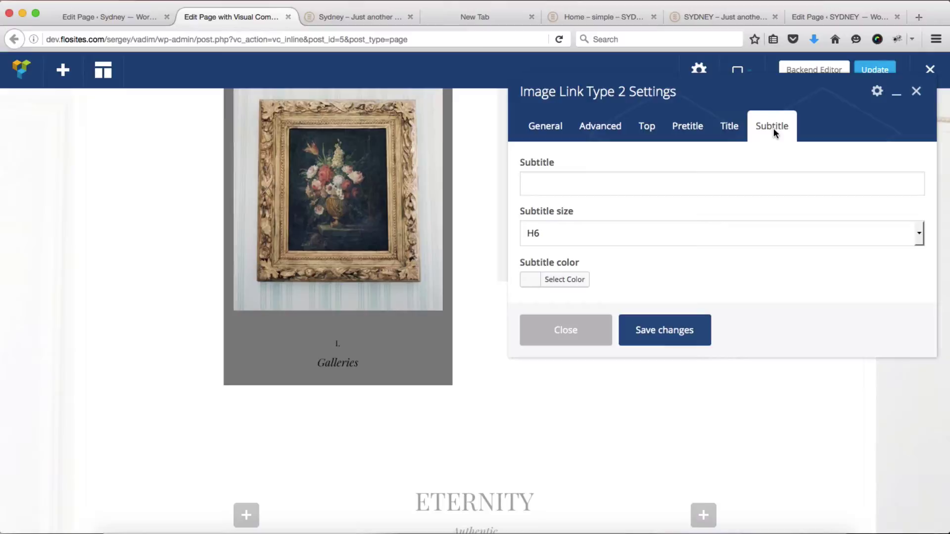
double_click(542, 160)
key(ctrl+c)
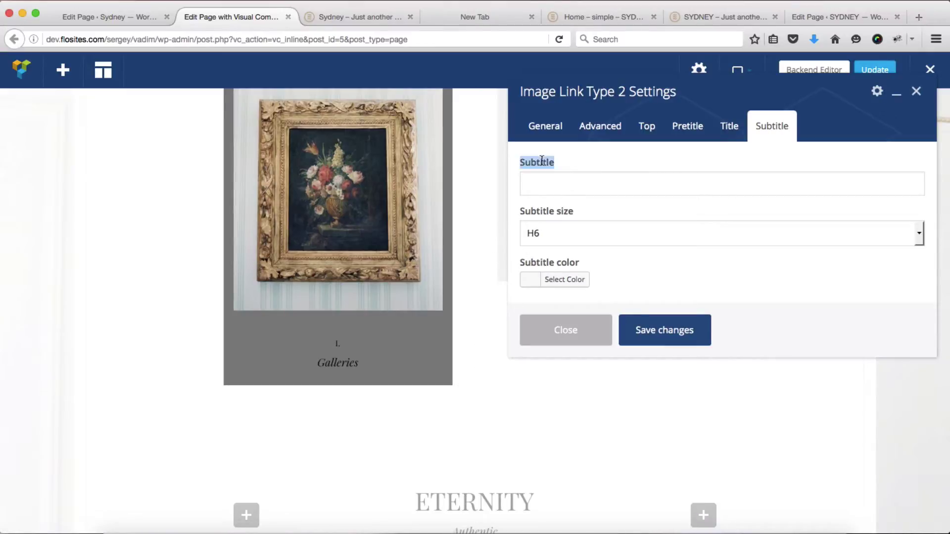
click(568, 182)
key(ctrl+v)
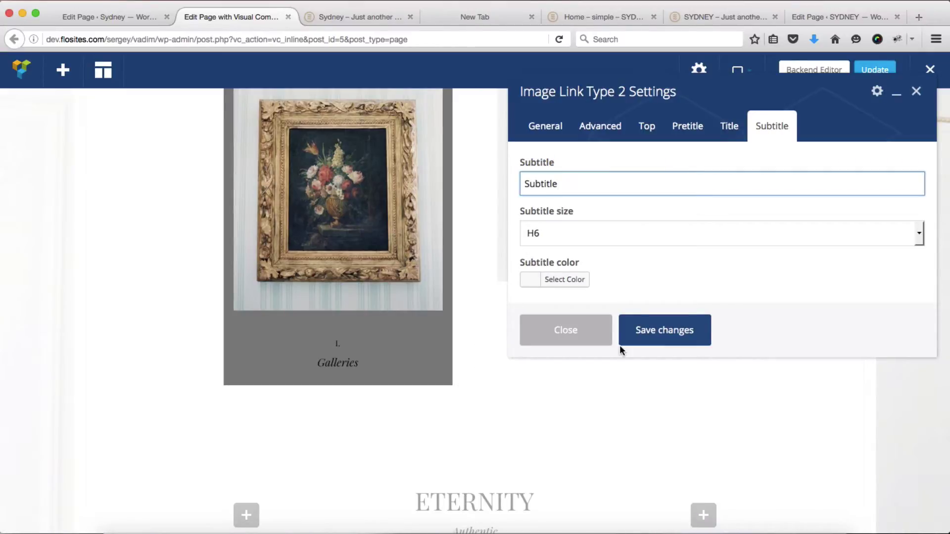
click(564, 280)
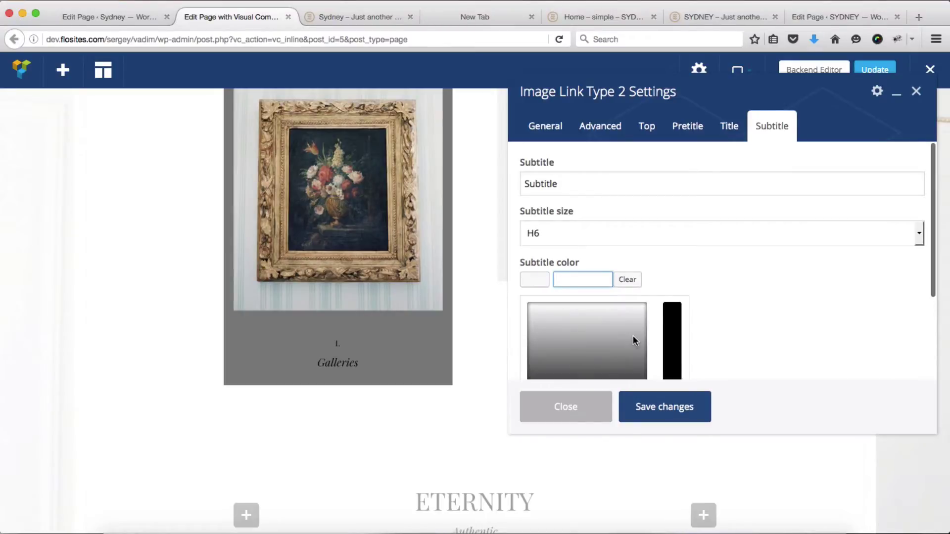
scroll(594, 337, down, 3)
click(533, 332)
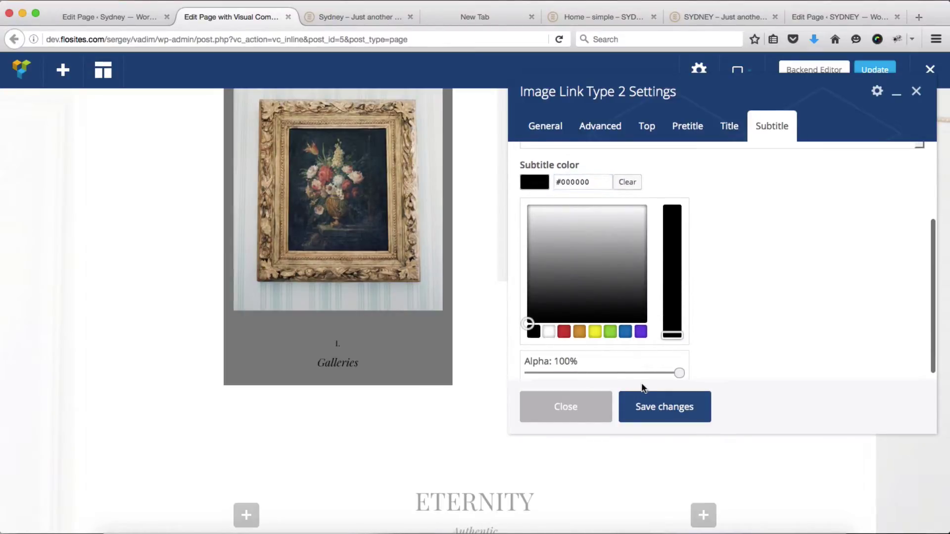
click(669, 405)
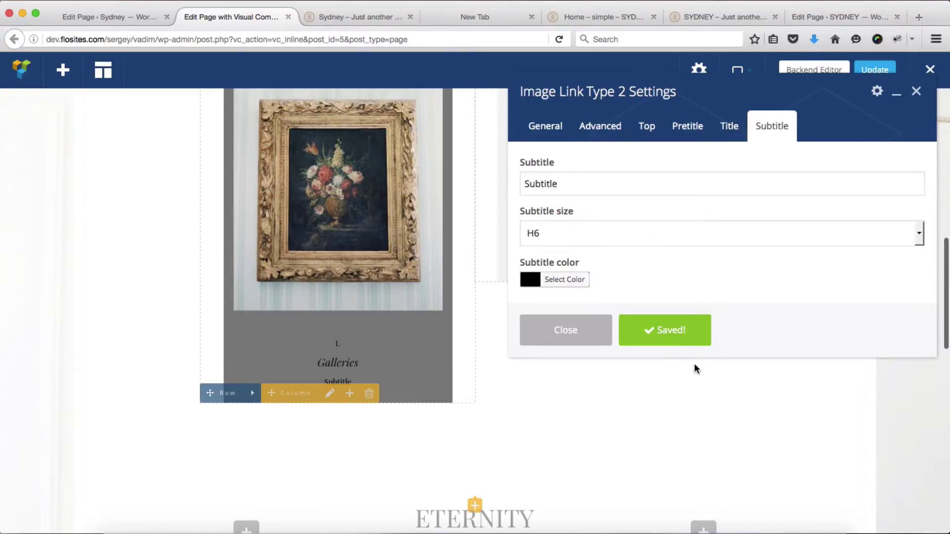
click(584, 332)
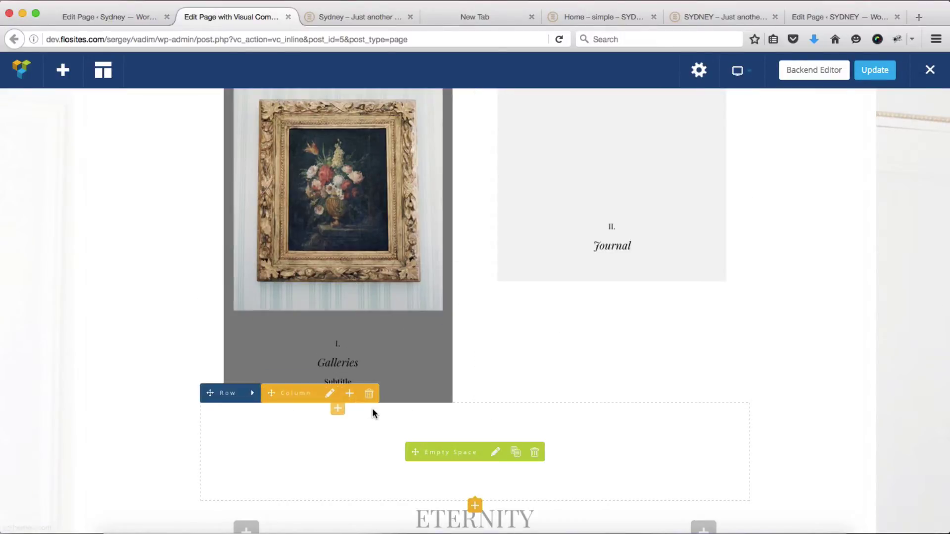
Delete the Journal column from the row.
scroll(372, 413, up, 4)
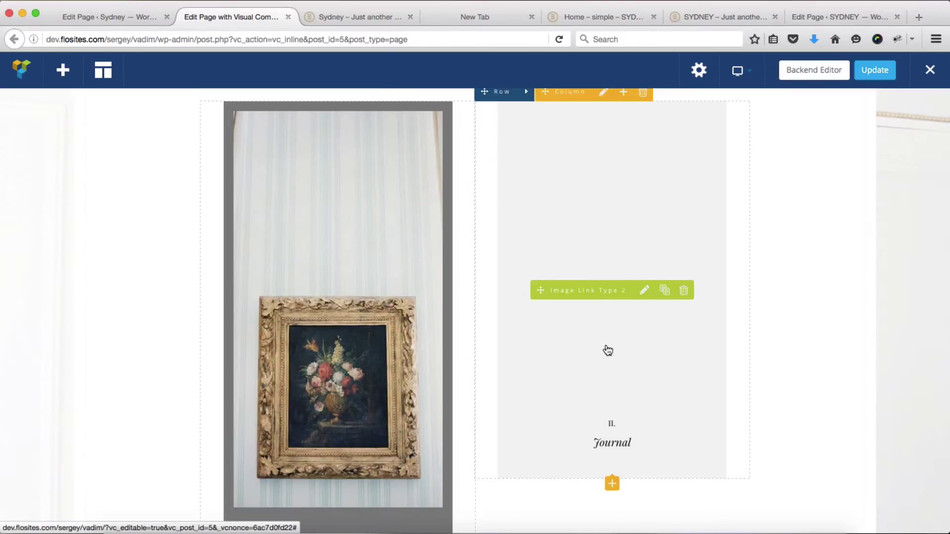
scroll(682, 292, up, 3)
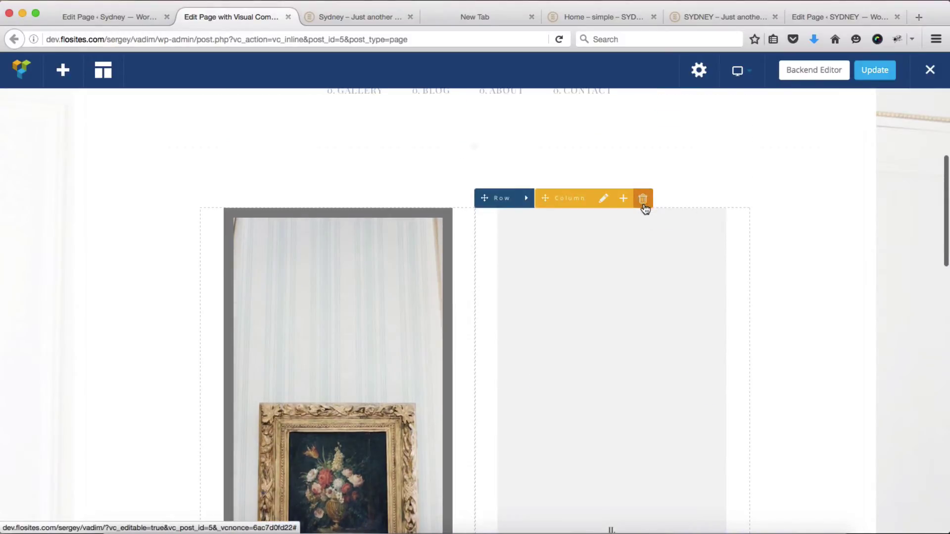
click(643, 199)
click(526, 258)
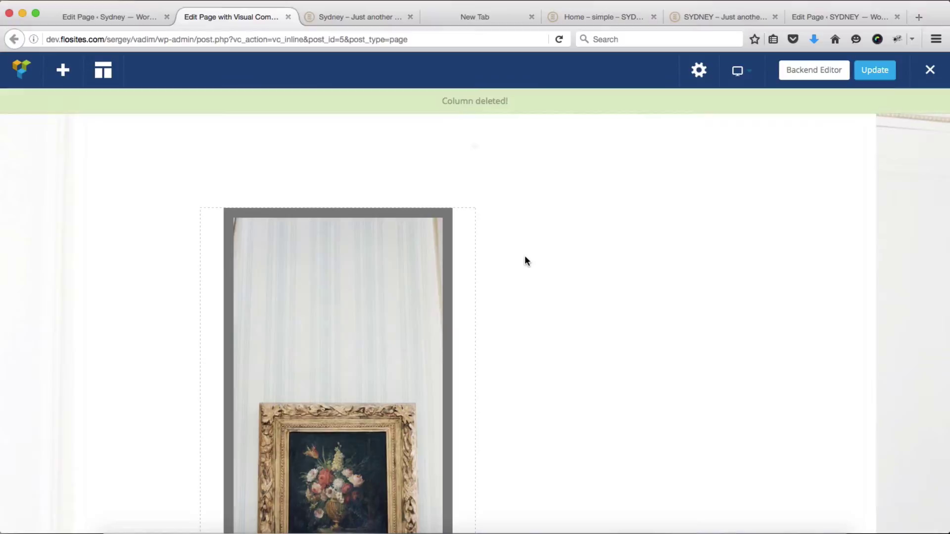
Change the row layout to a single 1/1 column and close the layout panel.
mouse_move(439, 256)
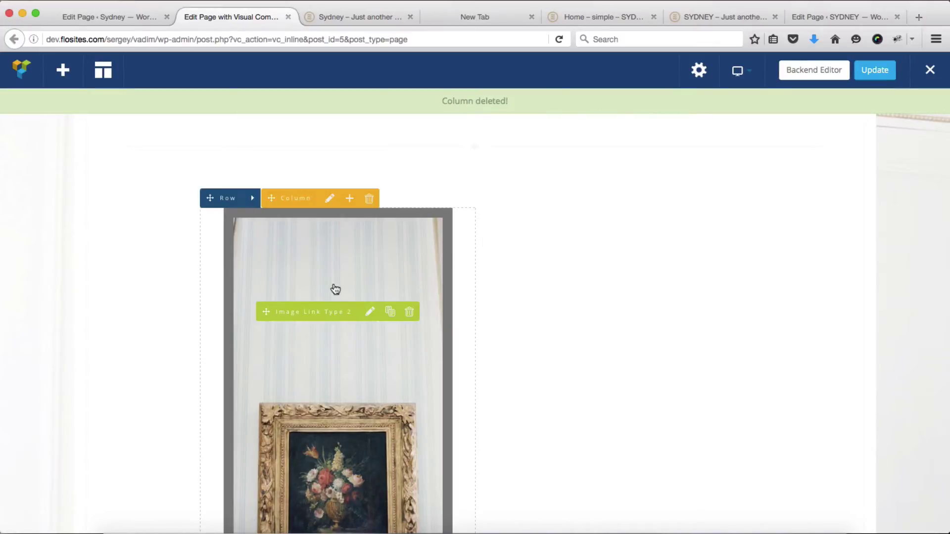
mouse_move(255, 199)
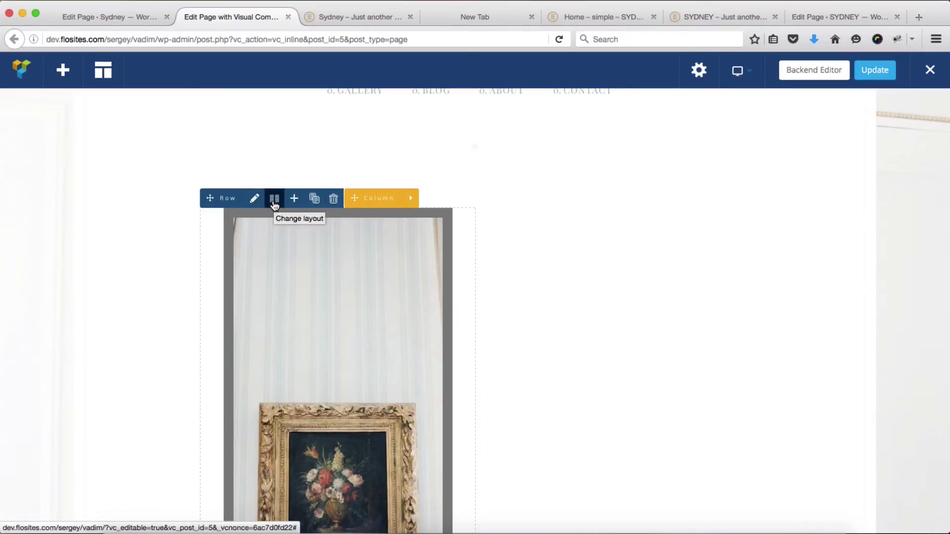
click(274, 200)
click(500, 177)
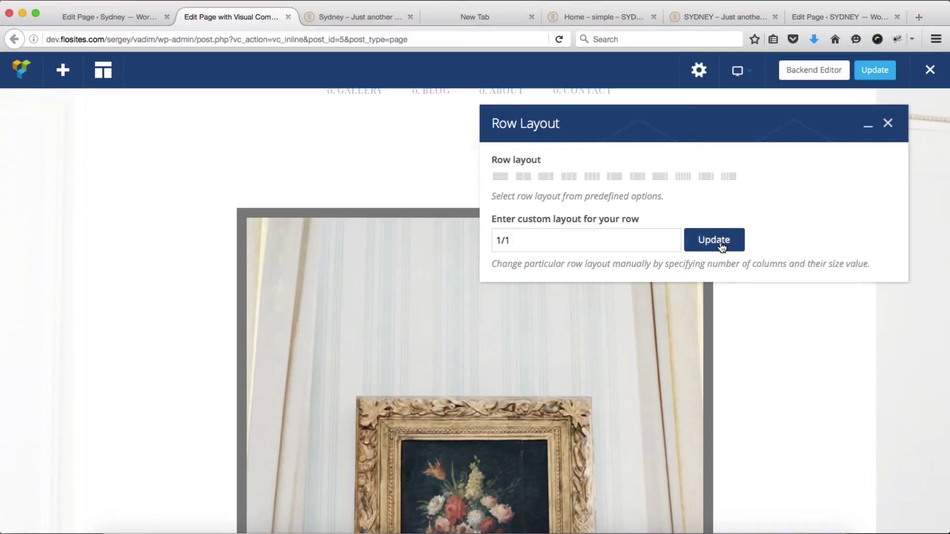
click(721, 242)
click(889, 124)
scroll(757, 223, down, 9)
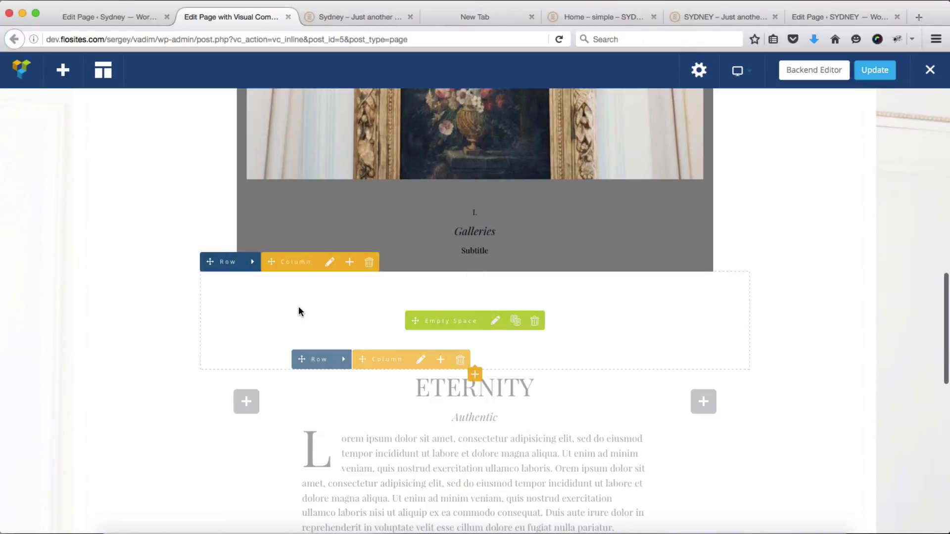
Change the Galleries image link width from 90% to 70%, save, and close its settings.
scroll(299, 310, up, 8)
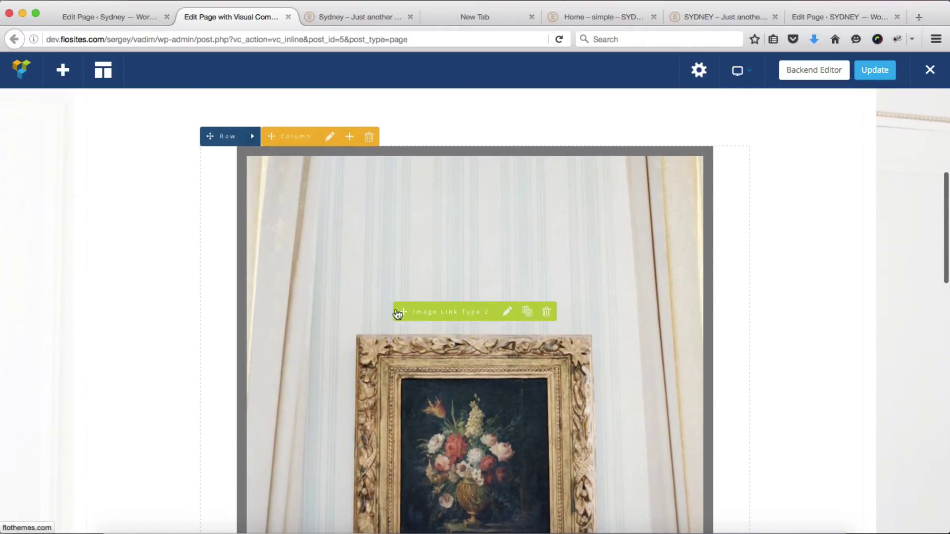
click(505, 314)
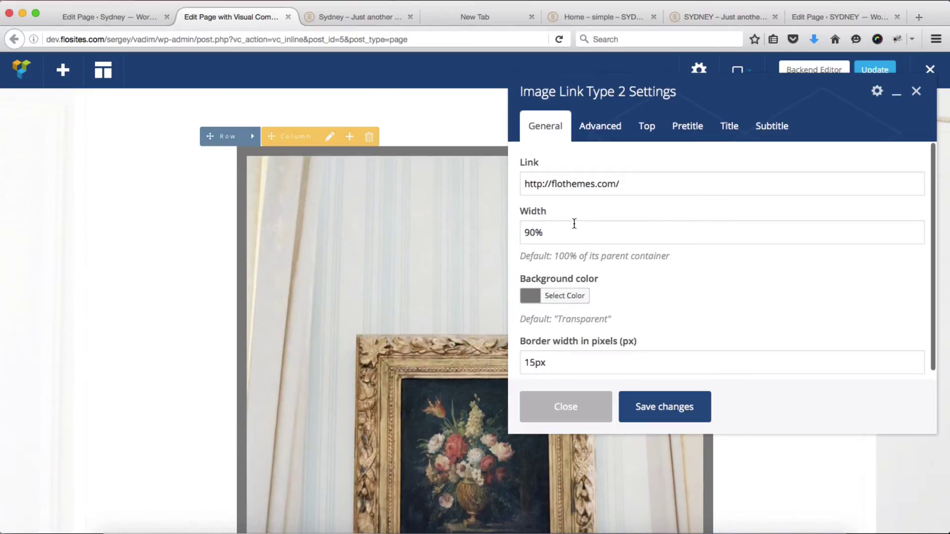
click(531, 232)
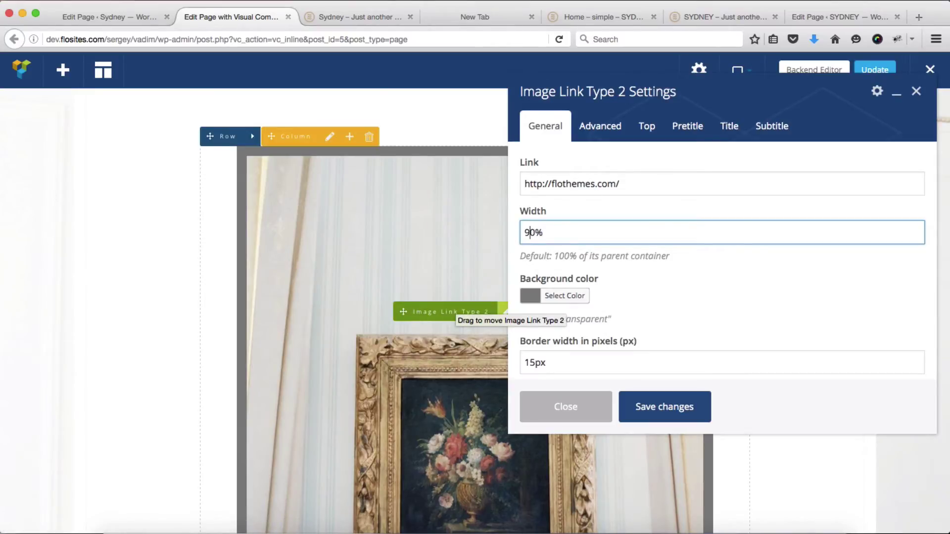
key(BackSpace)
text(7)
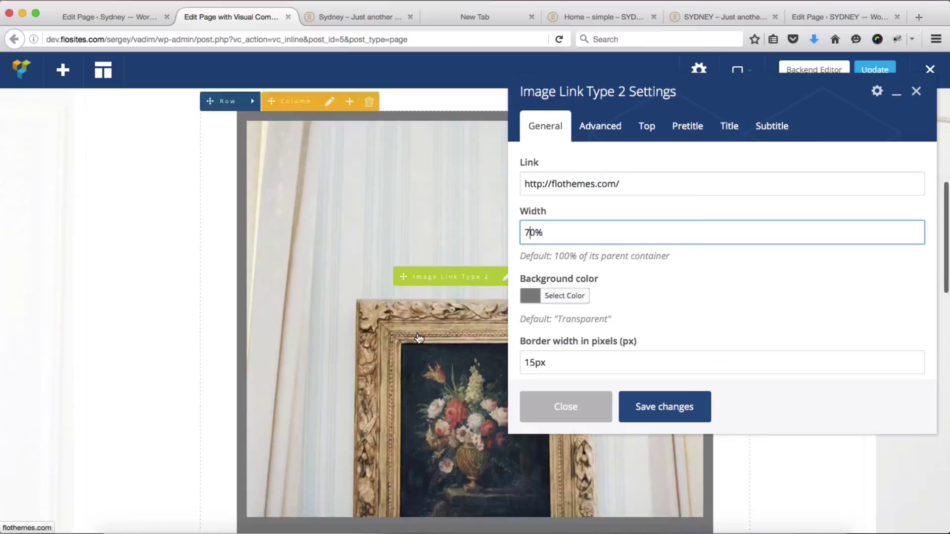
click(672, 413)
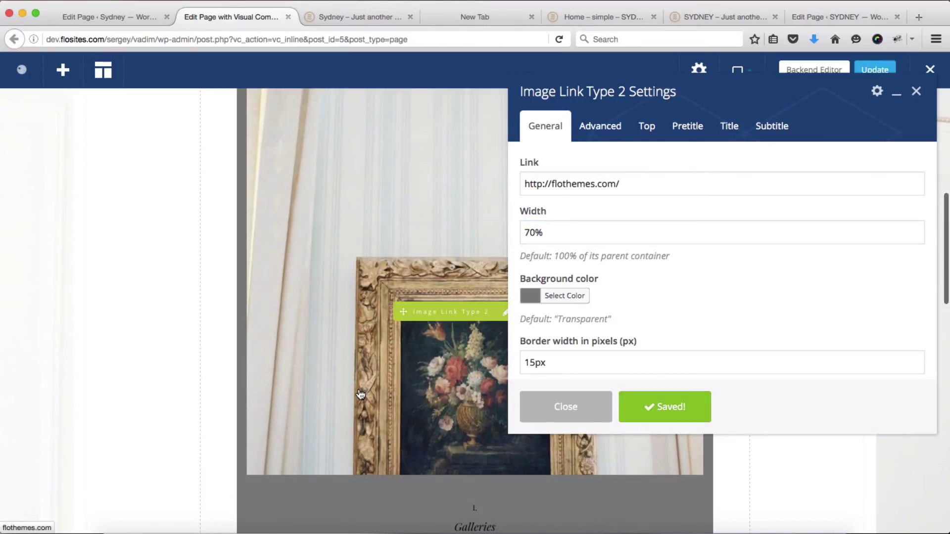
scroll(361, 395, down, 3)
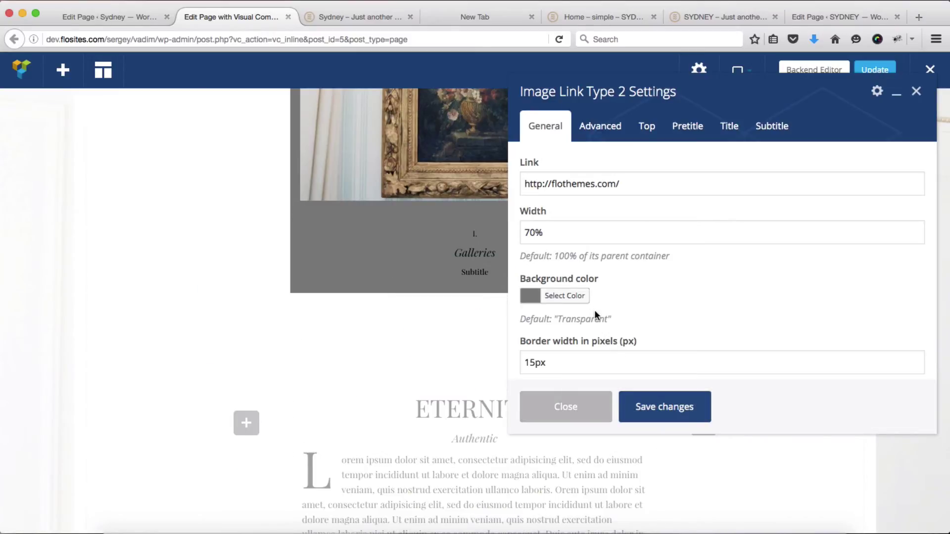
click(667, 410)
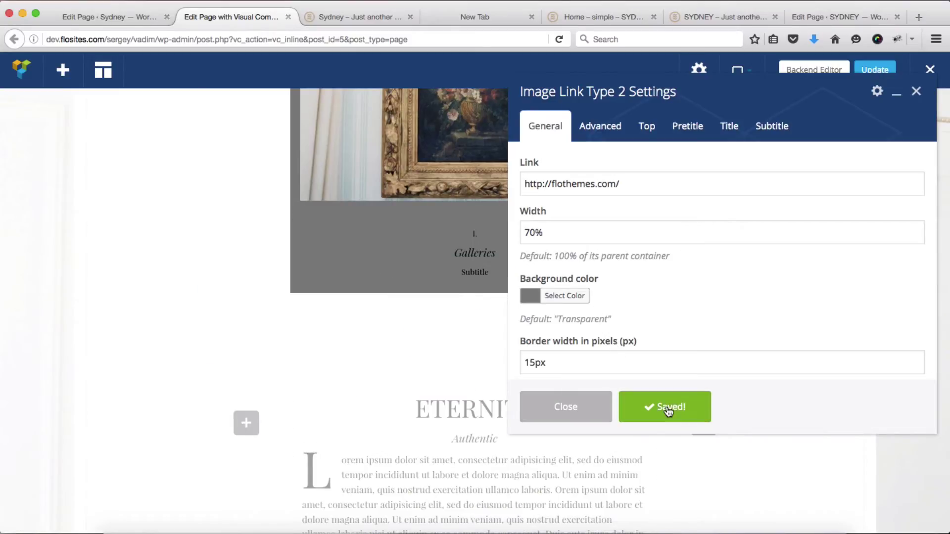
click(591, 415)
scroll(726, 373, up, 10)
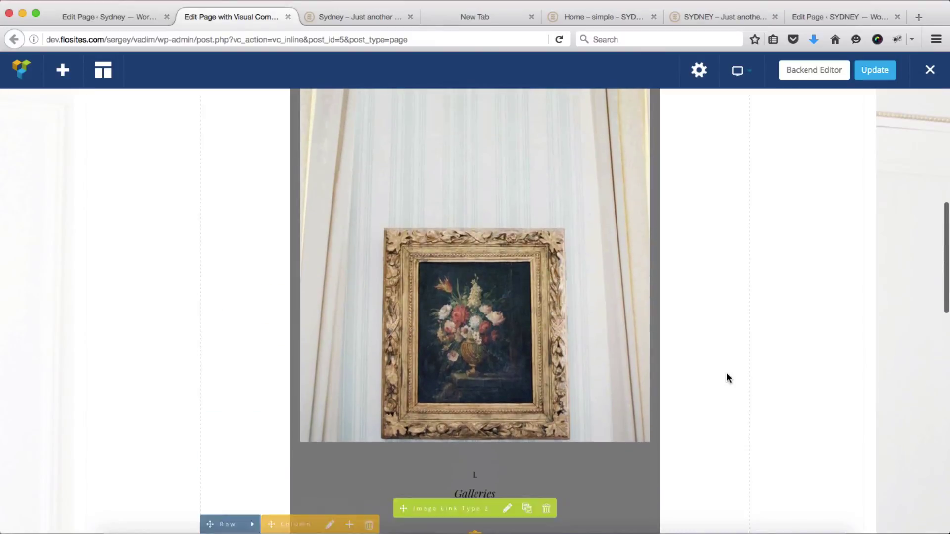
scroll(726, 374, down, 10)
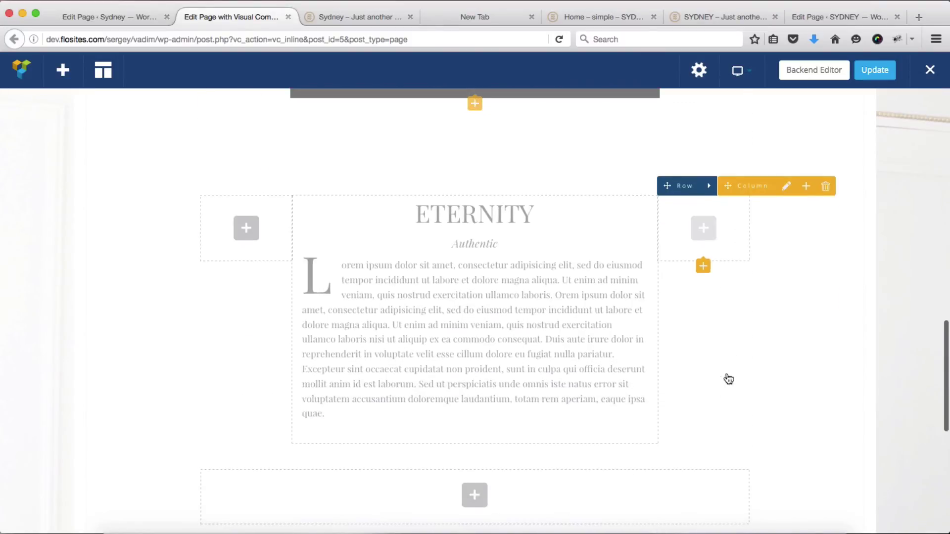
scroll(726, 374, up, 5)
scroll(727, 375, up, 5)
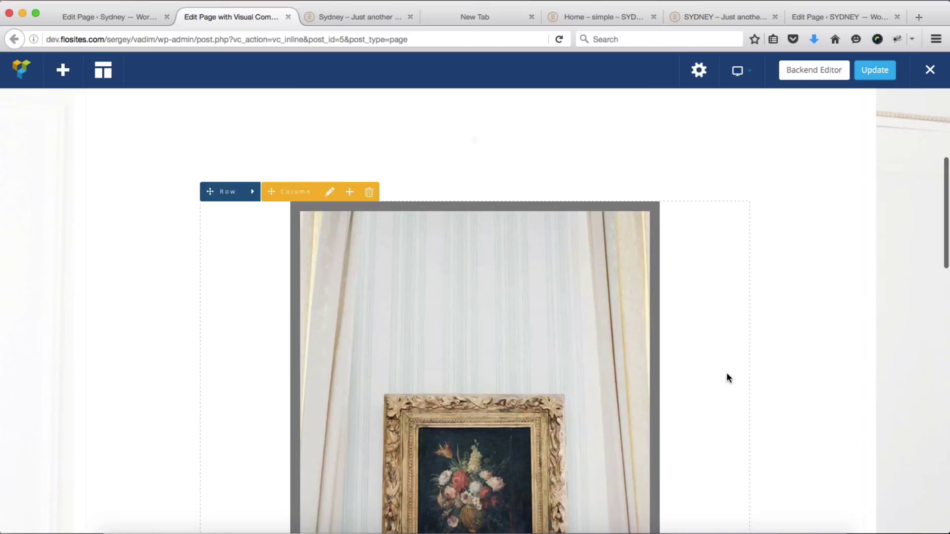
Update the page, then reload the live Home page to check the grey-framed Galleries panel above ETERNITY.
click(875, 74)
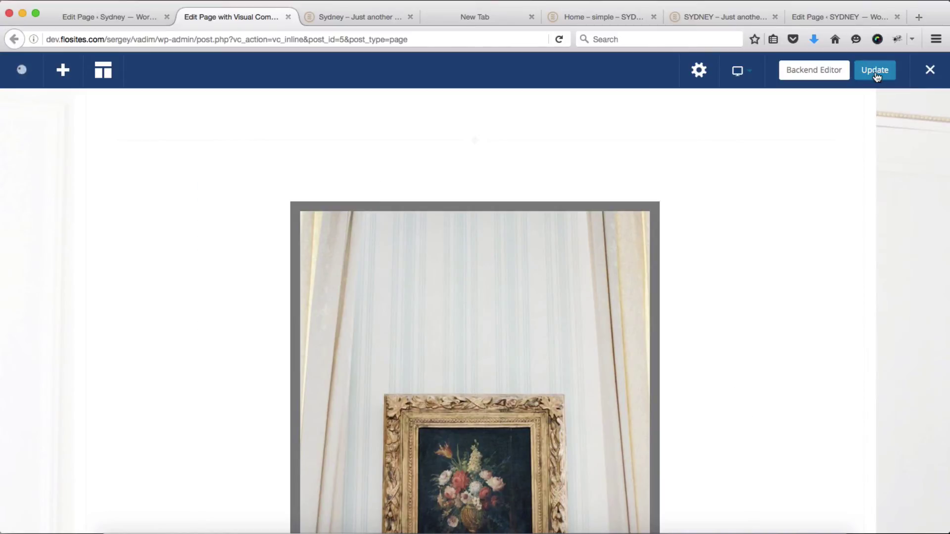
key(ctrl+Tab)
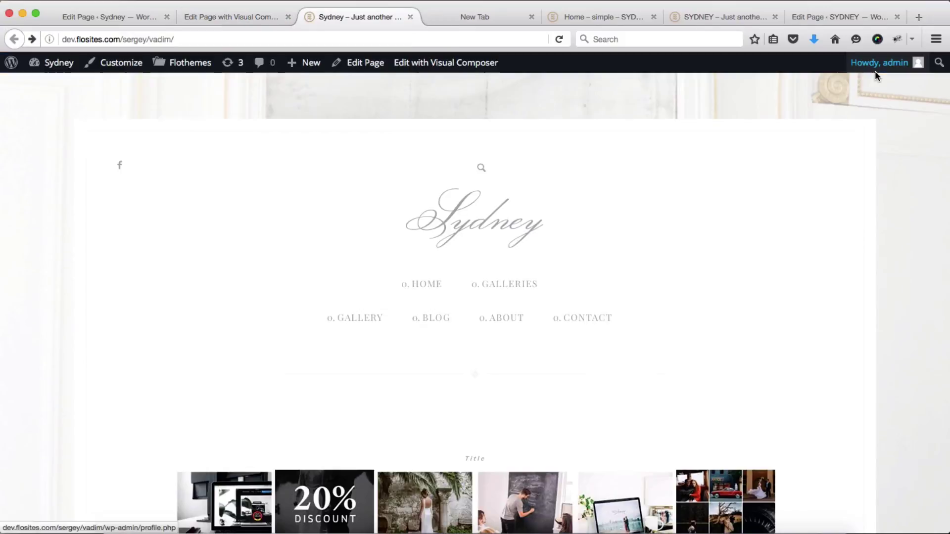
key(super+r)
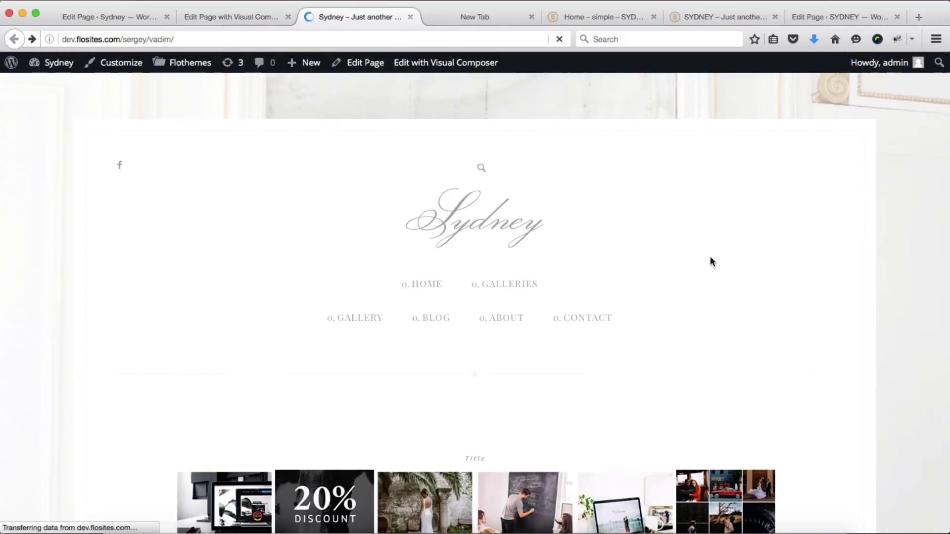
scroll(710, 257, down, 6)
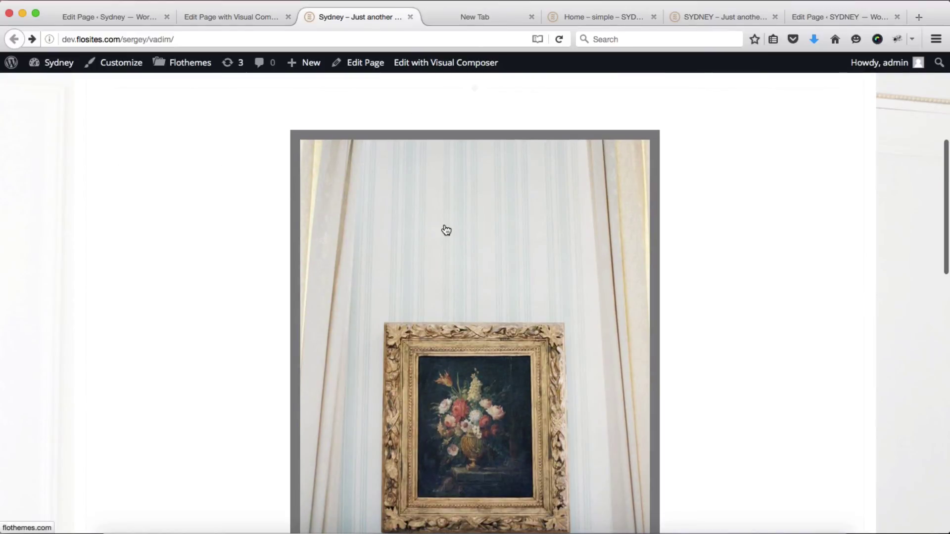
scroll(446, 229, down, 6)
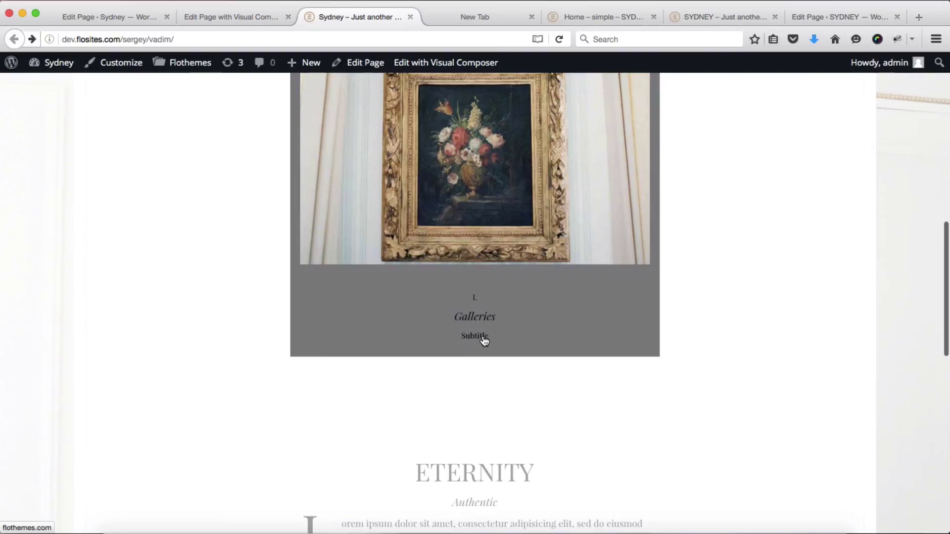
scroll(484, 339, down, 7)
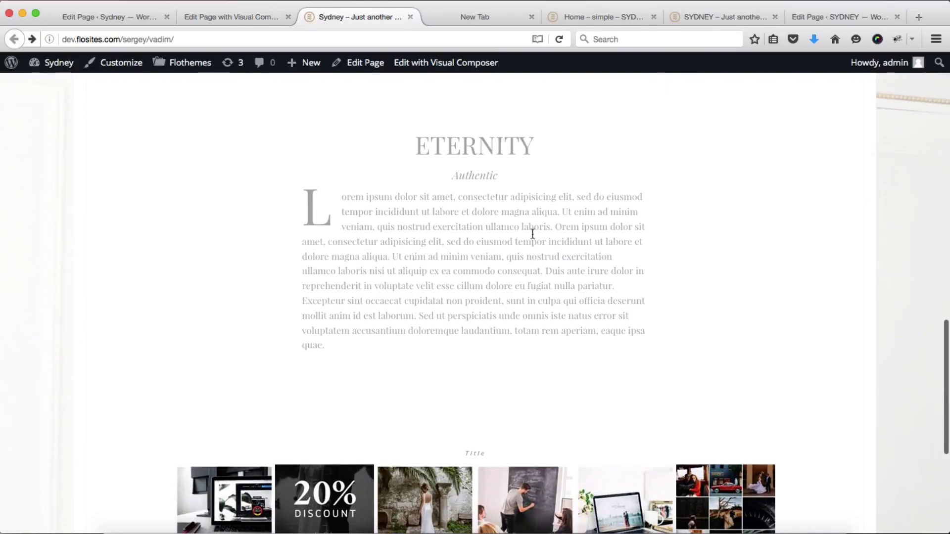
scroll(532, 234, up, 3)
scroll(532, 233, up, 12)
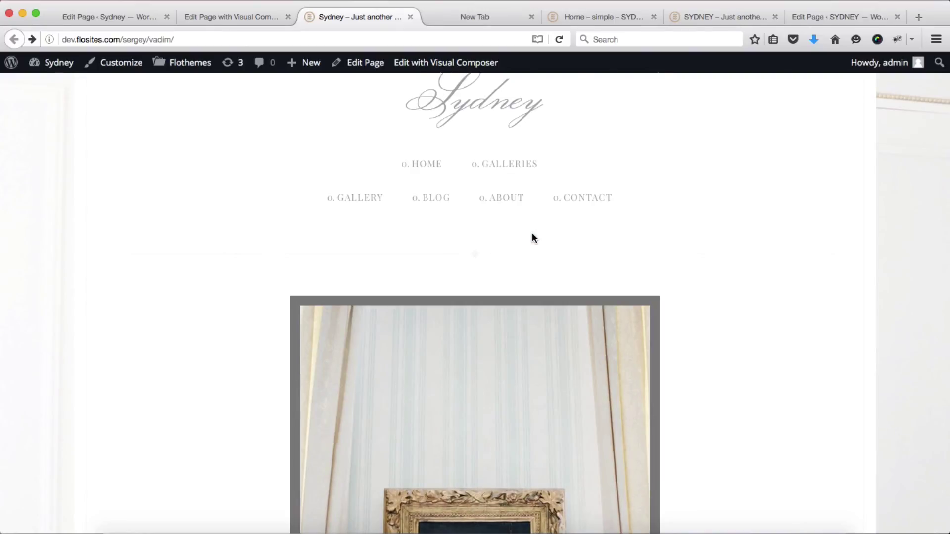